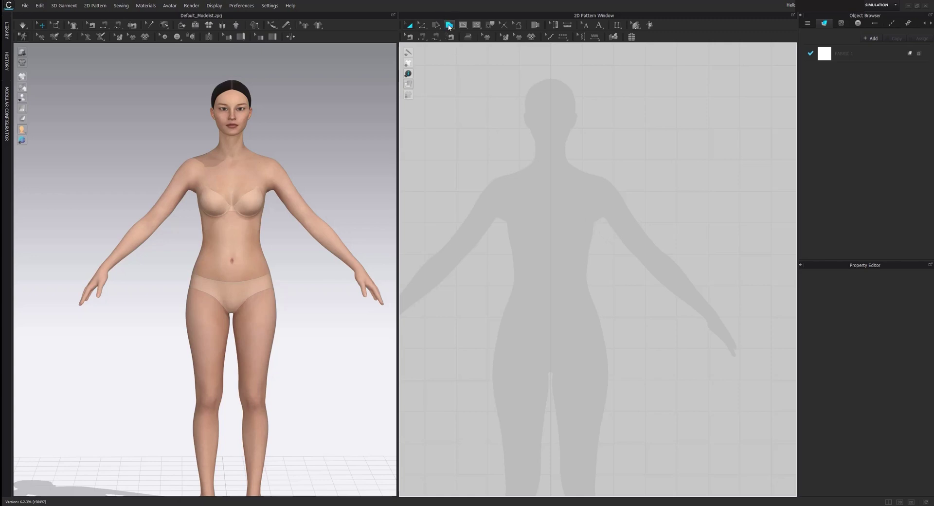
- Start the half bodice on the centre line and curve the neckline up toward the shoulder
{"action": "left_click", "coordinate": [450, 25]}
{"action": "left_click", "coordinate": [551, 175]}
{"action": "left_click_drag", "start_coordinate": [579, 156], "coordinate": [588, 135]}
{"action": "mouse_move", "coordinate": [588, 135]}
{"action": "left_mouse_down"}
{"action": "mouse_move", "coordinate": [536, 114]}
{"action": "mouse_move", "coordinate": [584, 141]}
{"action": "left_mouse_up"}
{"action": "left_click_drag", "start_coordinate": [584, 141], "coordinate": [583, 146]}
- Add the shoulder point, curved armhole, side and hem, closing the outline at the centre line
{"action": "left_click", "coordinate": [611, 166]}
{"action": "left_click_drag", "start_coordinate": [606, 229], "coordinate": [626, 245]}
{"action": "left_click", "coordinate": [606, 320]}
{"action": "left_click", "coordinate": [551, 318]}
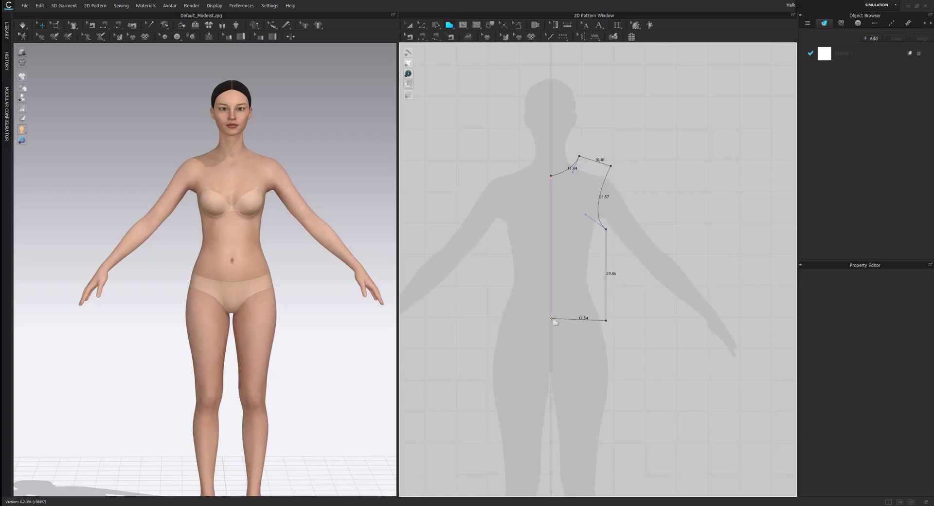
{"action": "left_click", "coordinate": [551, 176]}
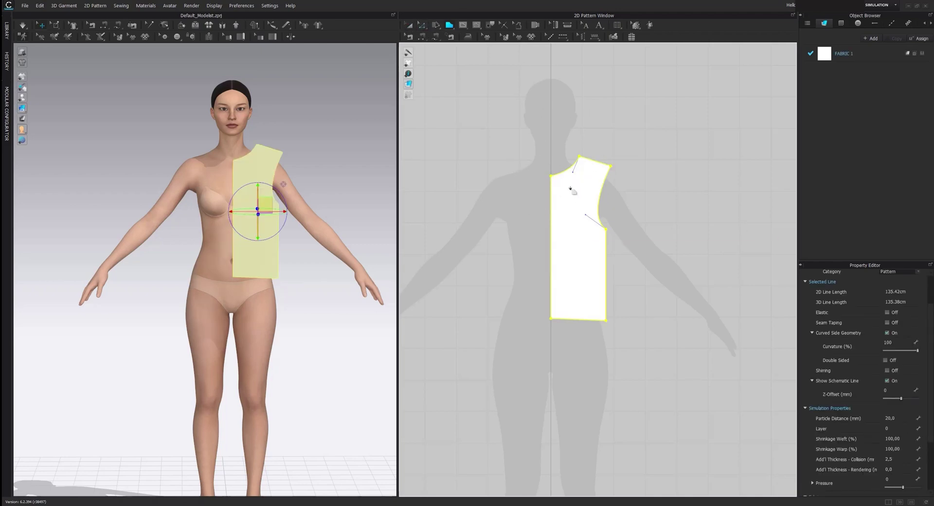
- Unfold the half panel along its centre line into a symmetric front piece
{"action": "left_click", "coordinate": [423, 26]}
{"action": "left_click", "coordinate": [559, 212]}
{"action": "left_click", "coordinate": [559, 214]}
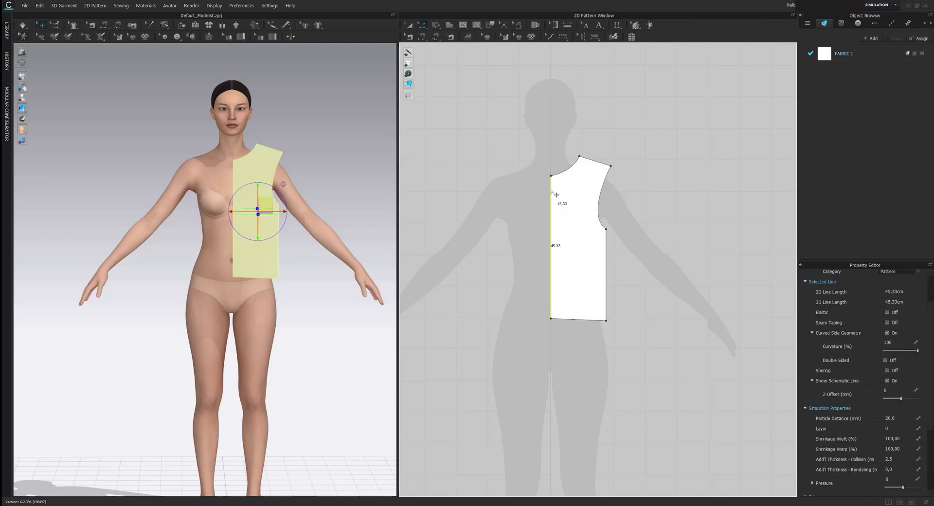
{"action": "right_click", "coordinate": [551, 190]}
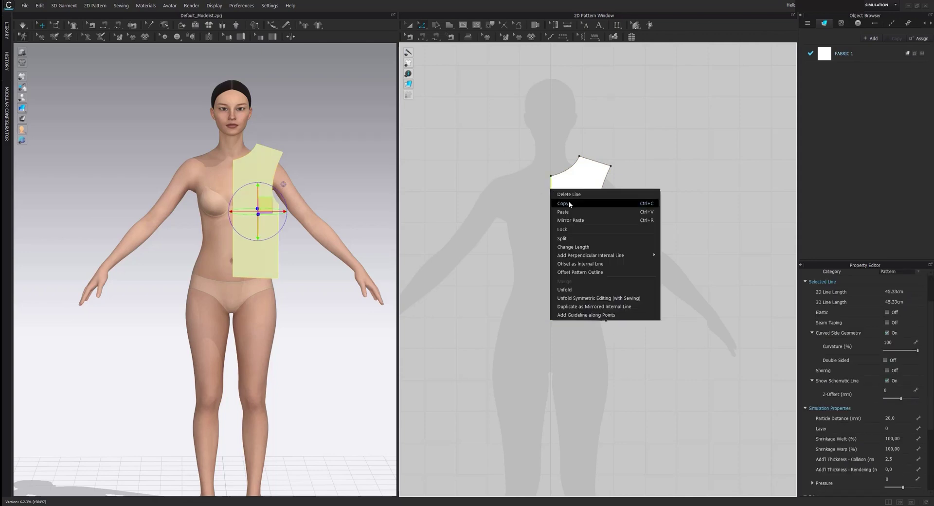
{"action": "left_click", "coordinate": [606, 300]}
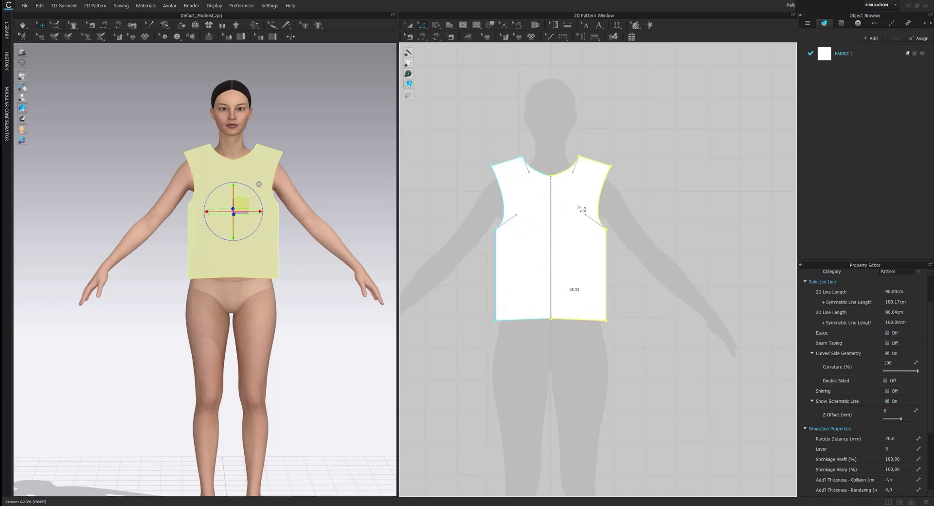
- Widen the front panel by dragging its side line outward
{"action": "left_click", "coordinate": [411, 26]}
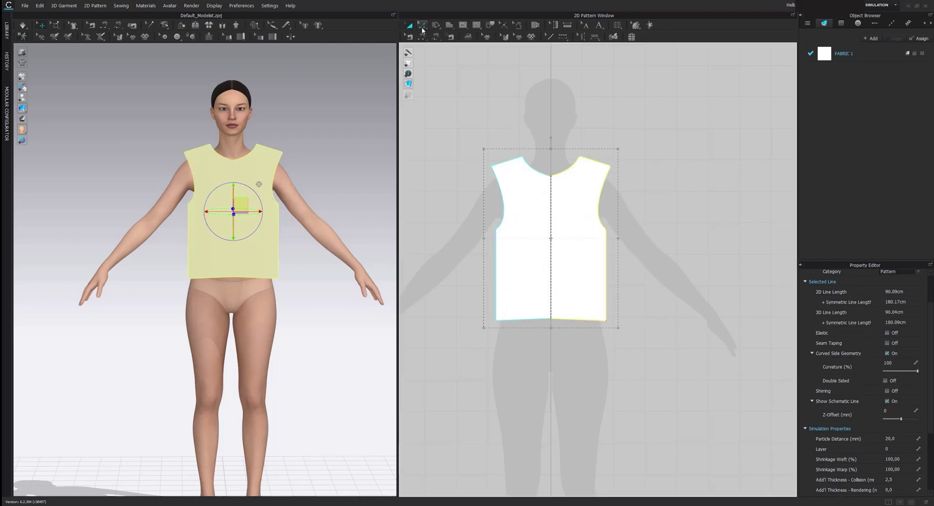
{"action": "left_click", "coordinate": [423, 27]}
{"action": "left_click", "coordinate": [640, 262]}
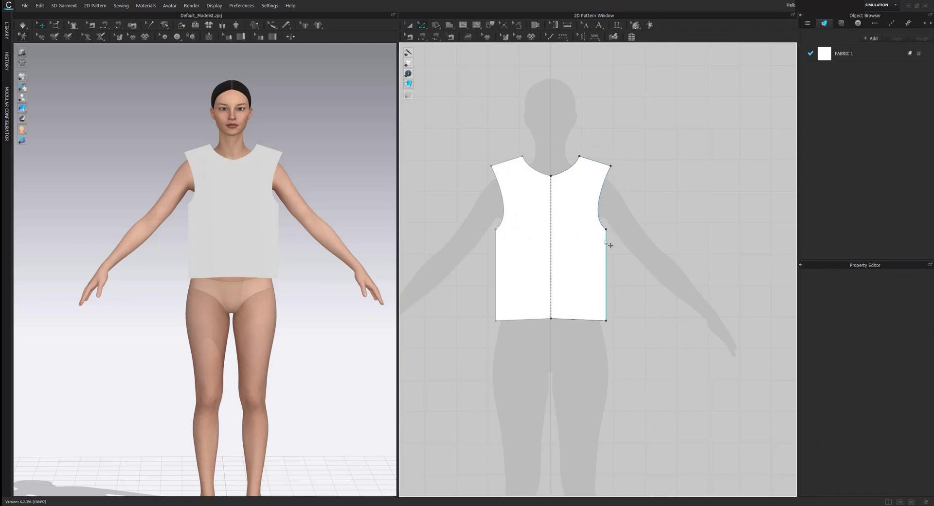
{"action": "left_click_drag", "start_coordinate": [607, 247], "coordinate": [634, 274]}
{"action": "left_click", "coordinate": [642, 310]}
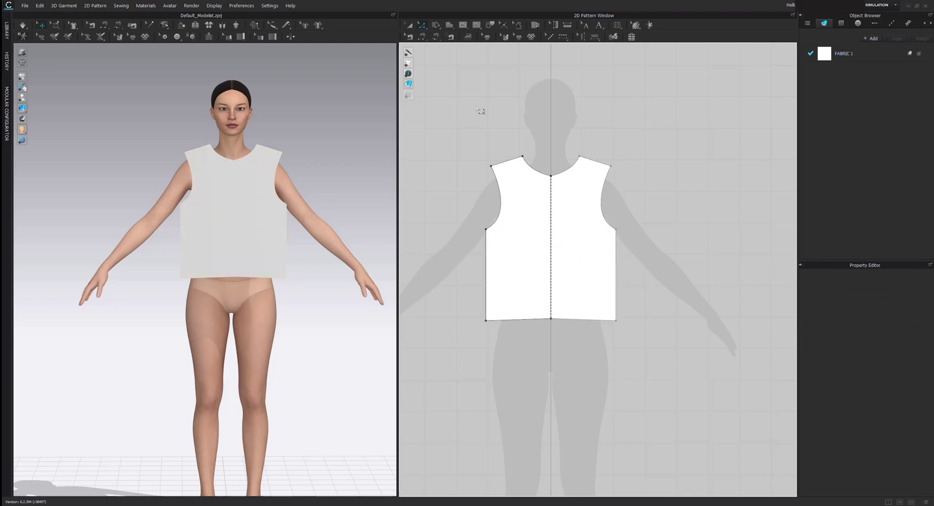
- Copy the front panel and paste the duplicate beside the original
{"action": "left_click", "coordinate": [410, 25]}
{"action": "left_click", "coordinate": [535, 204]}
{"action": "key", "text": "ctrl+c"}
{"action": "key", "text": "ctrl+v"}
{"action": "left_click", "coordinate": [654, 223]}
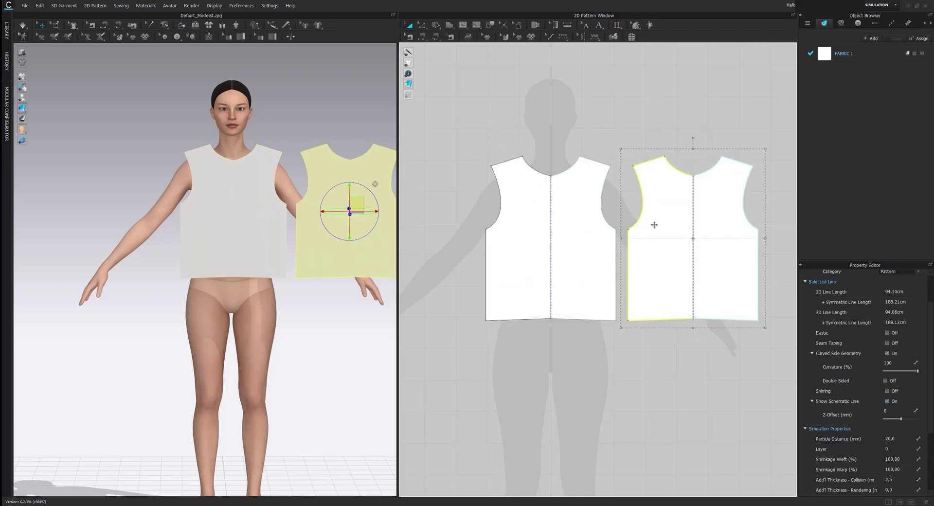
{"action": "left_click", "coordinate": [298, 145]}
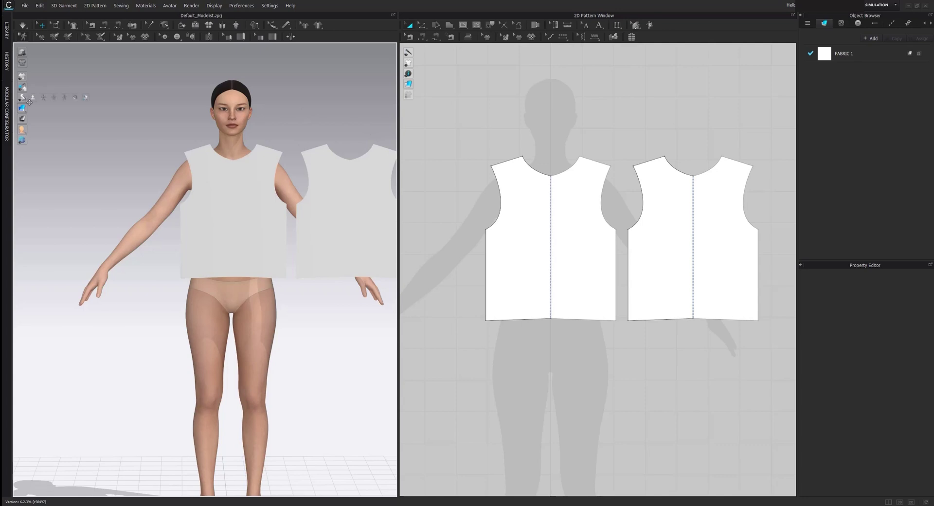
{"action": "mouse_move", "coordinate": [22, 97]}
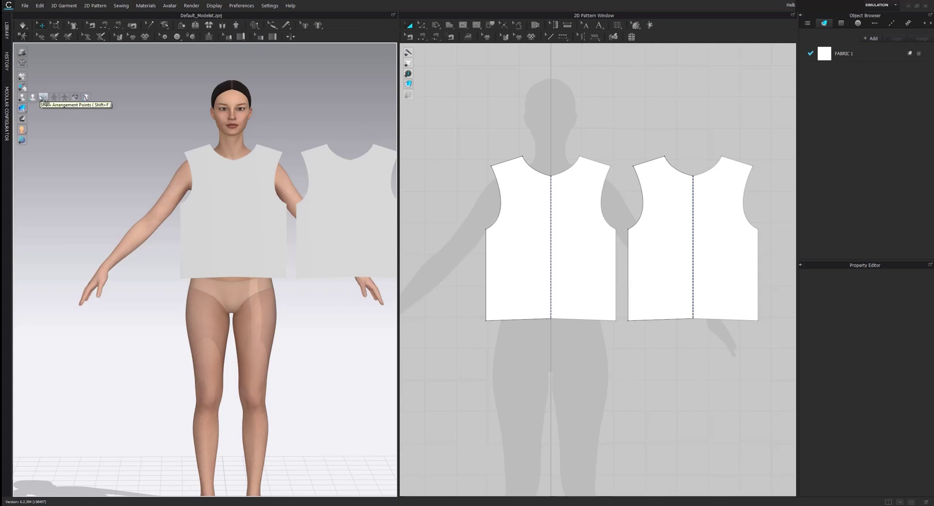
- Place the panels on the avatar's chest and back arrangement points
{"action": "left_click", "coordinate": [43, 98]}
{"action": "left_click", "coordinate": [246, 202]}
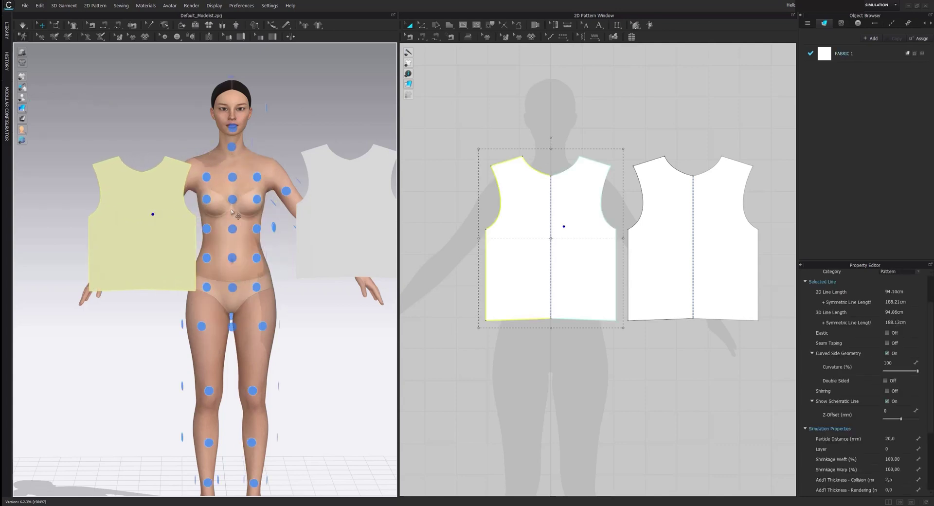
{"action": "left_click", "coordinate": [235, 204]}
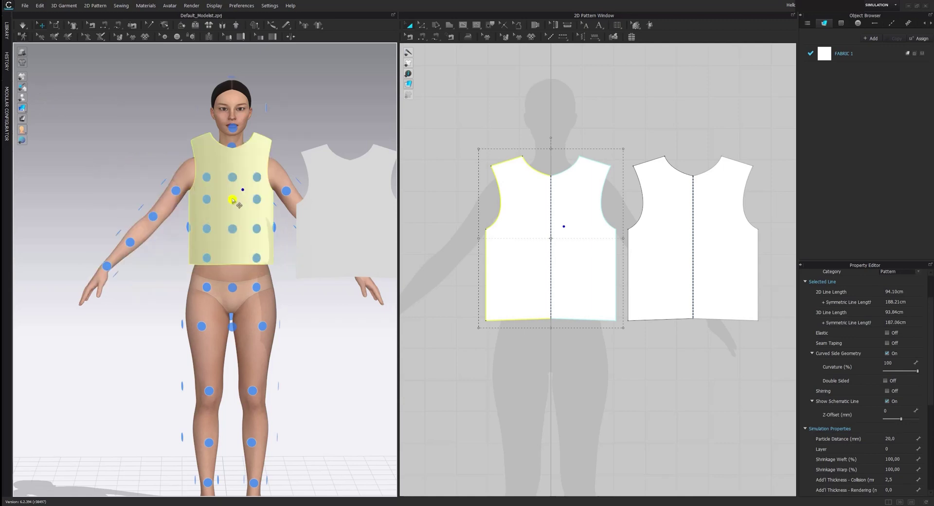
{"action": "left_click", "coordinate": [312, 151]}
{"action": "right_click_drag", "start_coordinate": [339, 108], "coordinate": [146, 107]}
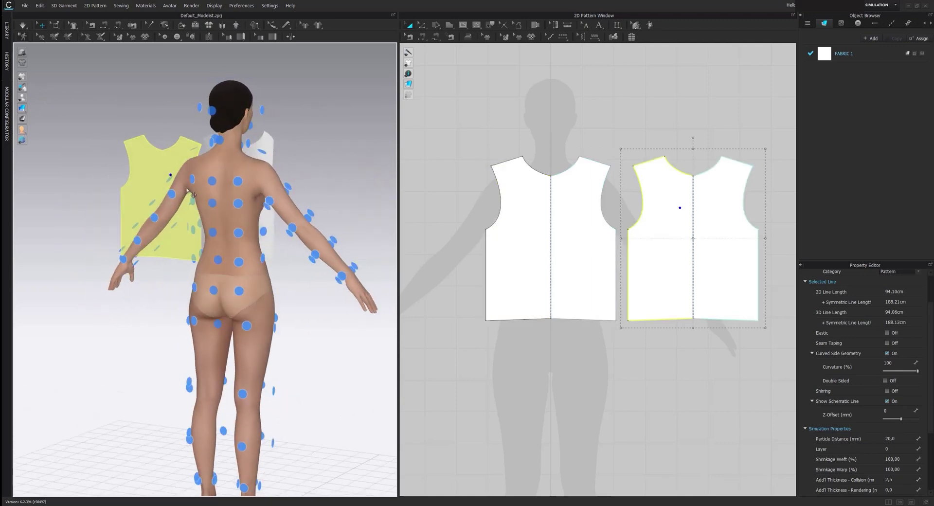
{"action": "left_click", "coordinate": [213, 202]}
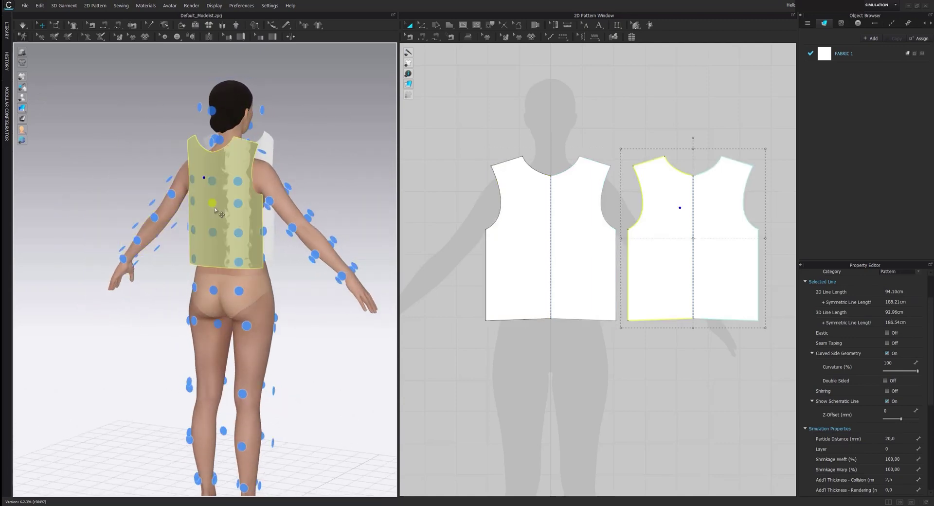
{"action": "key", "text": "2"}
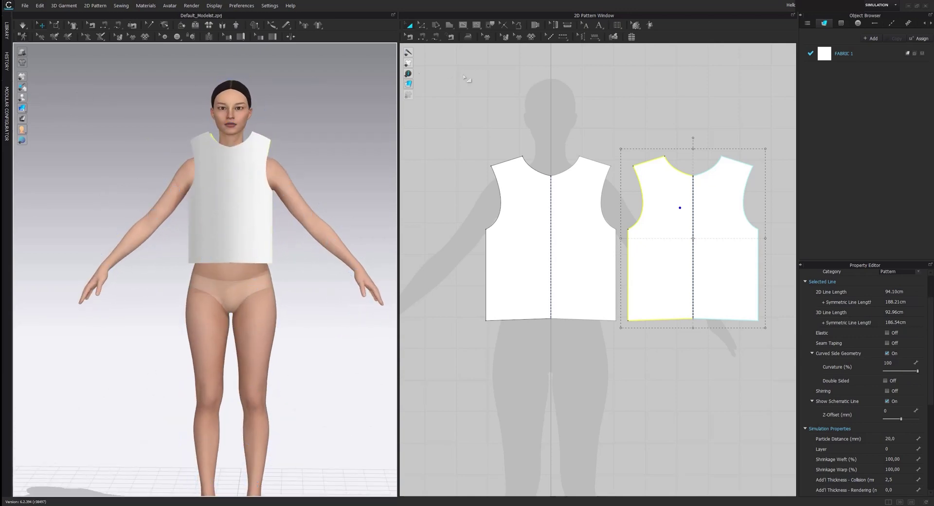
- Sew the side seam joining the back and front panel side edges
{"action": "left_click", "coordinate": [436, 39]}
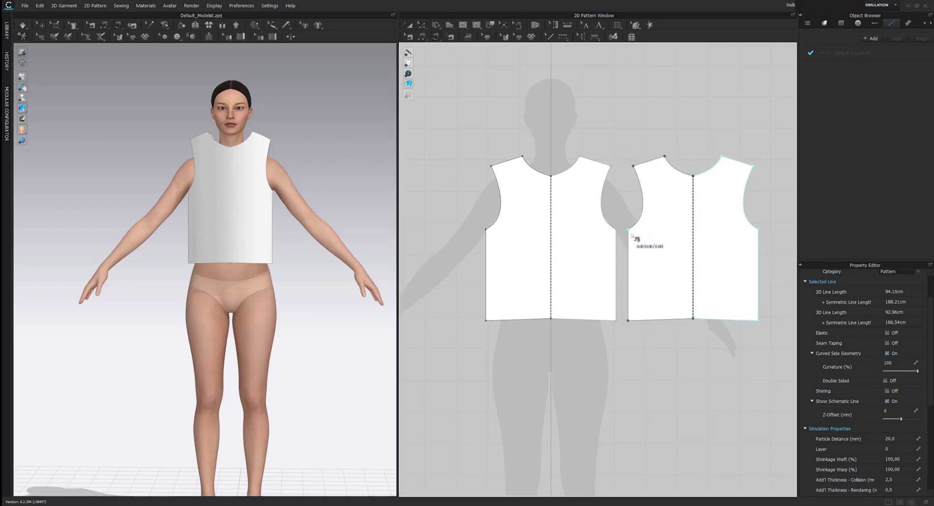
{"action": "left_click_drag", "start_coordinate": [632, 235], "coordinate": [631, 300]}
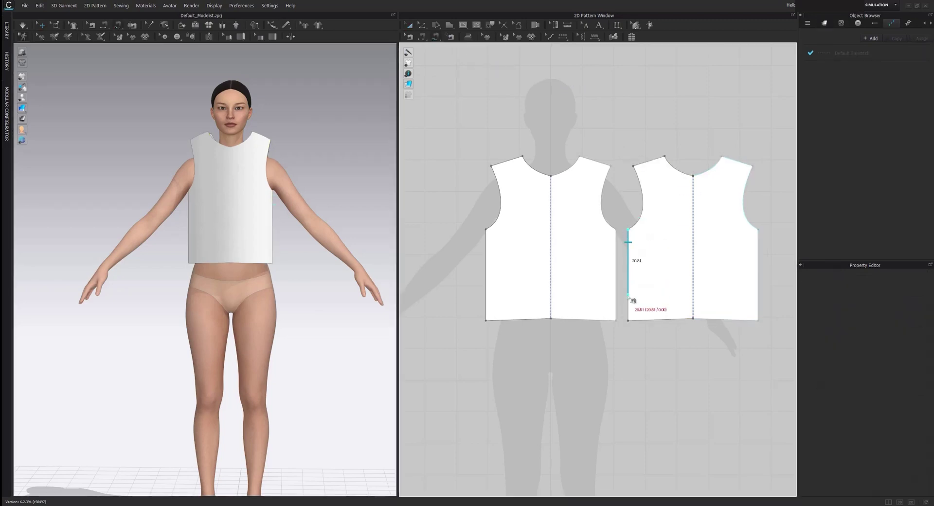
{"action": "left_click", "coordinate": [629, 329]}
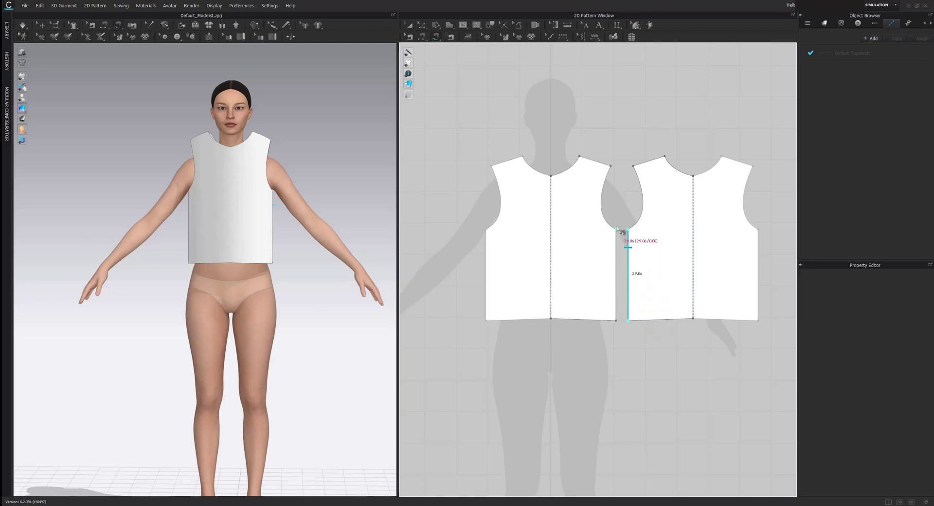
{"action": "left_click", "coordinate": [617, 229]}
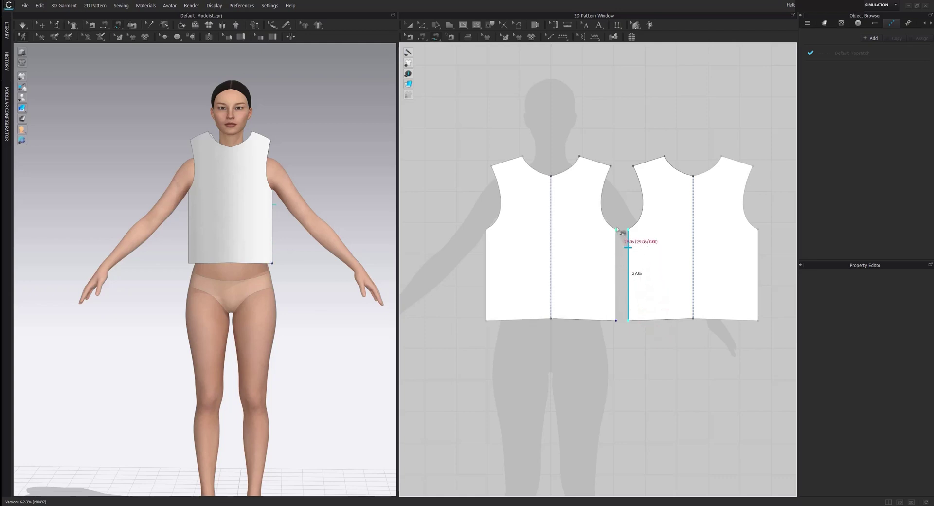
{"action": "left_click", "coordinate": [628, 322]}
- Sew the front and back shoulder edges together
{"action": "left_click", "coordinate": [579, 157]}
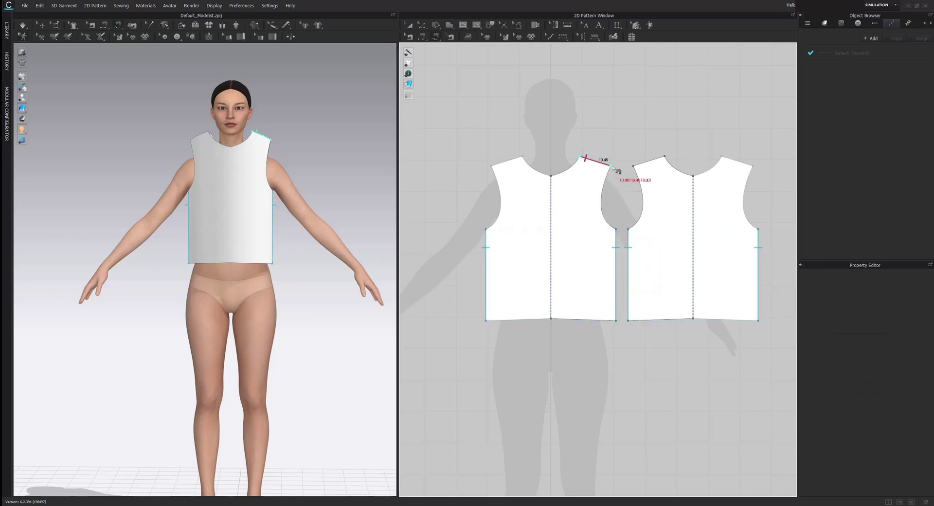
{"action": "left_click", "coordinate": [611, 166]}
{"action": "left_click", "coordinate": [666, 156]}
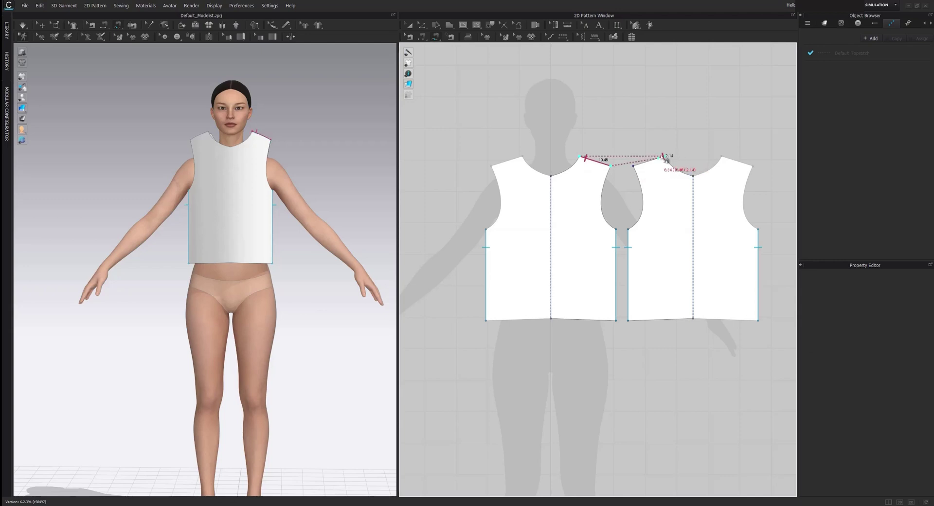
{"action": "left_click", "coordinate": [634, 166]}
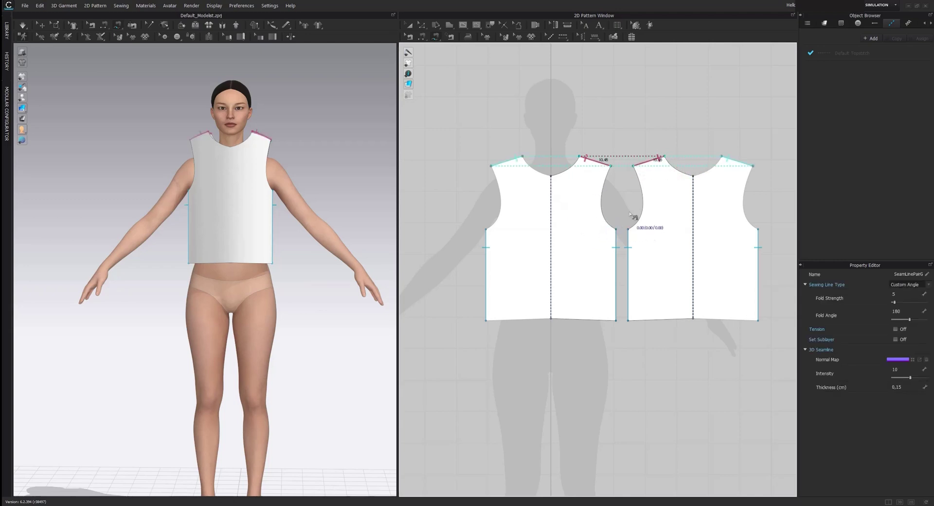
{"action": "key", "text": "a"}
{"action": "key", "text": "space"}
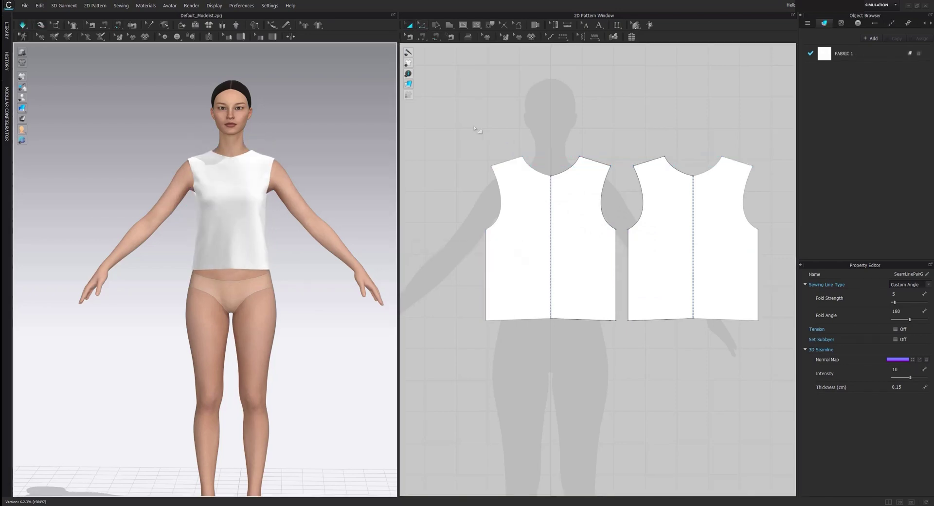
{"action": "left_click", "coordinate": [229, 247]}
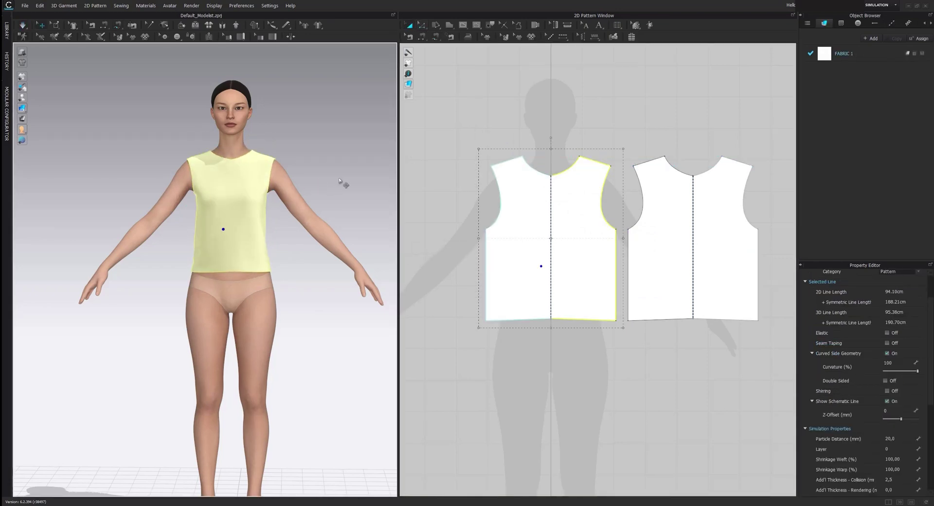
{"action": "mouse_move", "coordinate": [345, 184]}
{"action": "right_mouse_down"}
{"action": "mouse_move", "coordinate": [319, 184]}
{"action": "mouse_move", "coordinate": [372, 183]}
{"action": "mouse_move", "coordinate": [331, 182]}
{"action": "mouse_move", "coordinate": [321, 154]}
{"action": "right_mouse_up"}
{"action": "scroll", "coordinate": [338, 183], "scroll_direction": "up", "scroll_amount": 3}
{"action": "right_click", "coordinate": [381, 172]}
{"action": "left_click", "coordinate": [336, 154]}
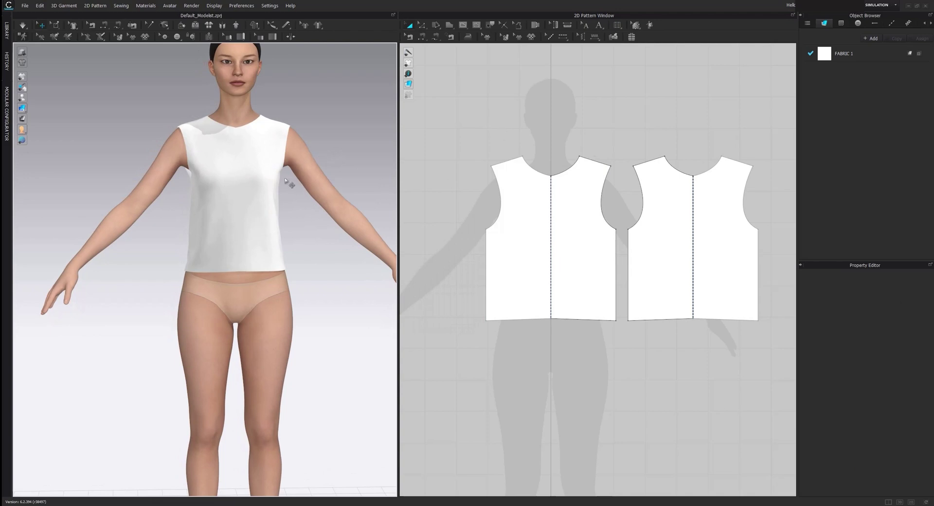
{"action": "right_click_drag", "start_coordinate": [509, 186], "coordinate": [497, 182]}
{"action": "right_click_drag", "start_coordinate": [627, 173], "coordinate": [586, 158]}
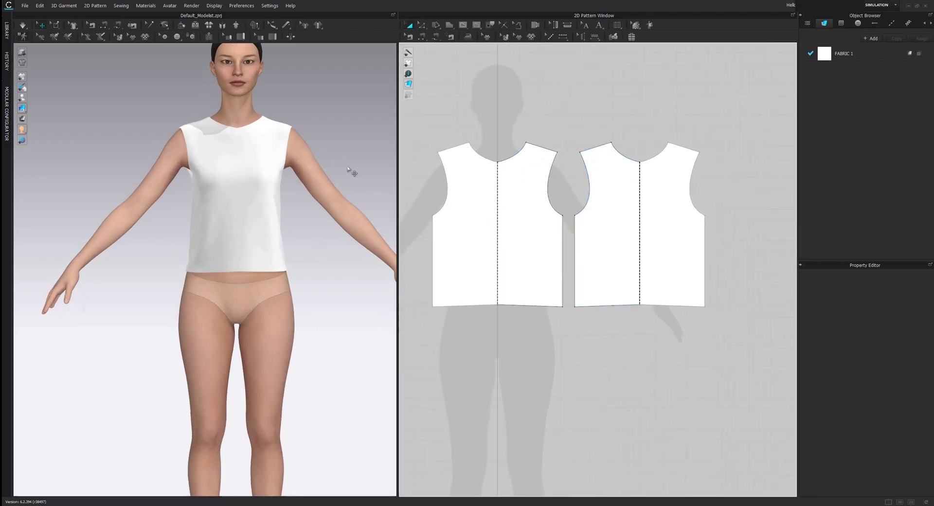
{"action": "right_click_drag", "start_coordinate": [347, 169], "coordinate": [302, 194]}
{"action": "mouse_move", "coordinate": [657, 153]}
{"action": "right_mouse_down"}
{"action": "mouse_move", "coordinate": [655, 168]}
{"action": "mouse_move", "coordinate": [639, 162]}
{"action": "right_mouse_up"}
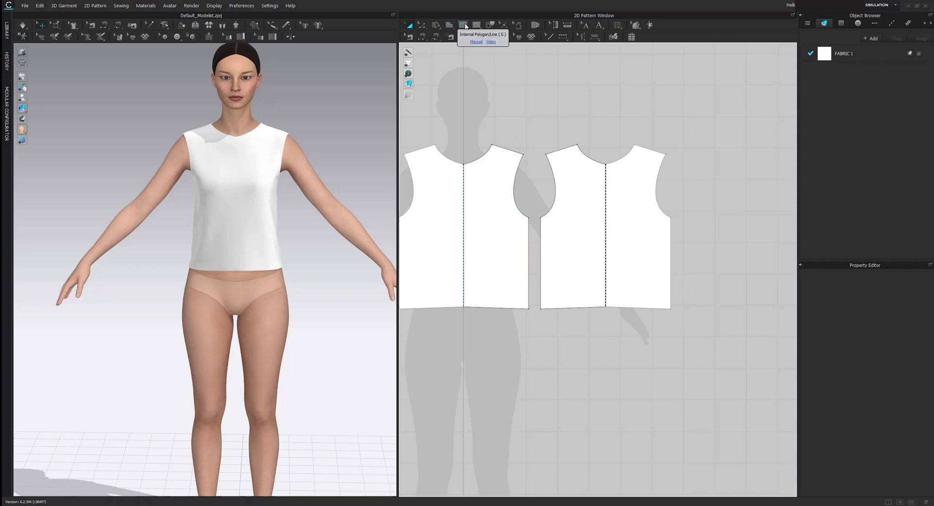
- With the Polygon tool active, cancel two stray lines and pan to empty space beside the bodice
{"action": "left_click", "coordinate": [449, 25]}
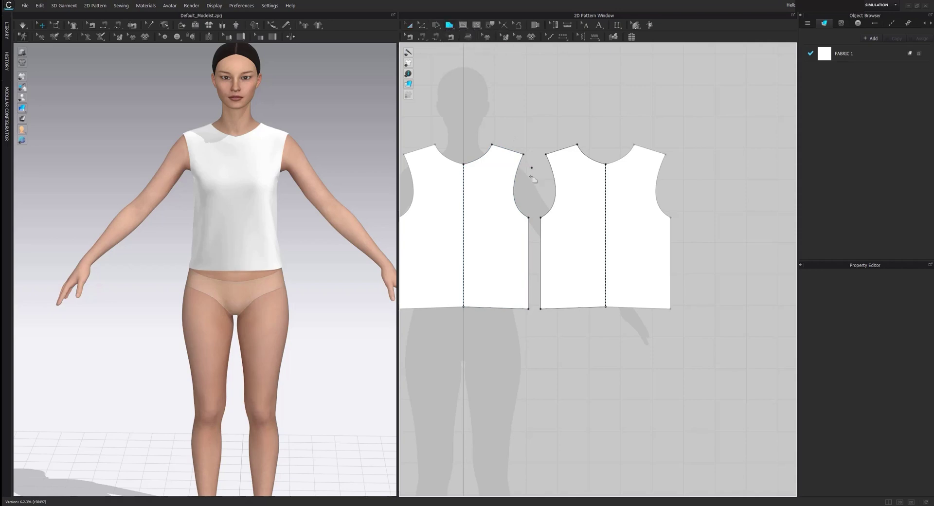
{"action": "left_click", "coordinate": [524, 155]}
{"action": "key", "text": "Escape"}
{"action": "middle_click_drag", "start_coordinate": [467, 51], "coordinate": [515, 131]}
{"action": "middle_click_drag", "start_coordinate": [669, 213], "coordinate": [564, 148]}
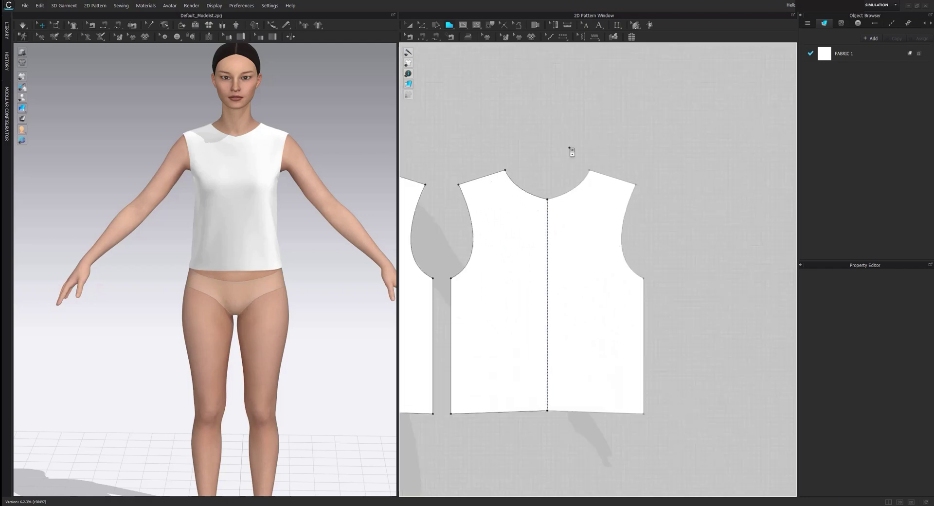
{"action": "left_click", "coordinate": [613, 171]}
{"action": "key", "text": "Escape"}
{"action": "middle_click_drag", "start_coordinate": [658, 199], "coordinate": [606, 196]}
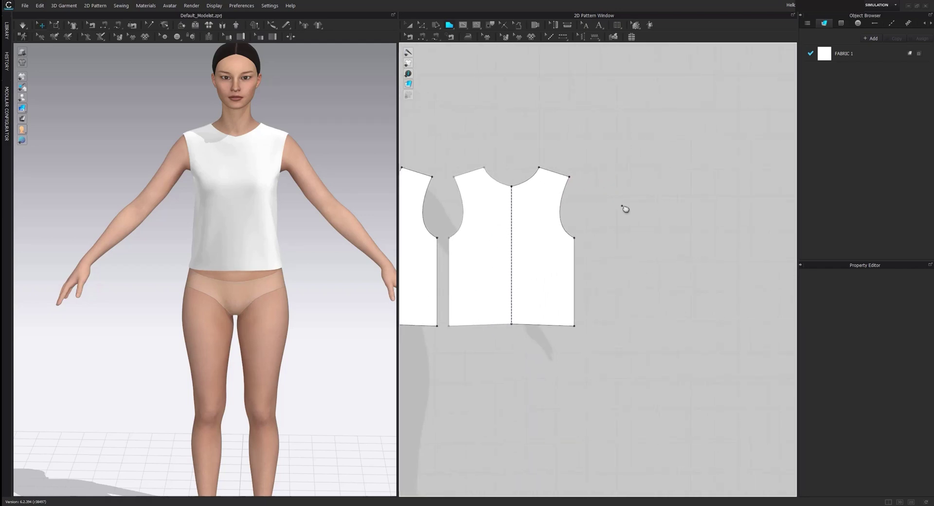
- Draw a triangular half-sleeve and bend its slanted edge into a curved cap
{"action": "left_click", "coordinate": [615, 174]}
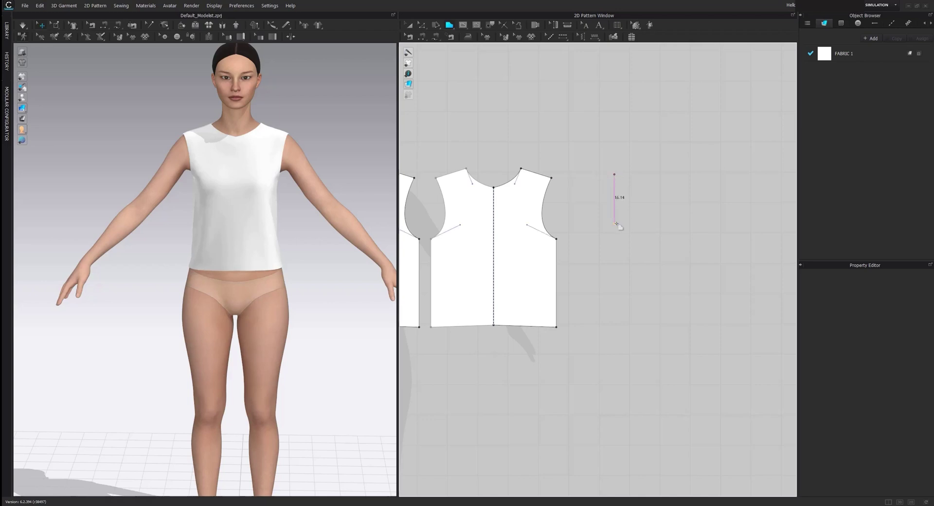
{"action": "left_click", "coordinate": [617, 224]}
{"action": "left_click", "coordinate": [664, 224]}
{"action": "left_click", "coordinate": [645, 208], "text": "ctrl"}
{"action": "left_click", "coordinate": [629, 166]}
{"action": "key", "text": "a"}
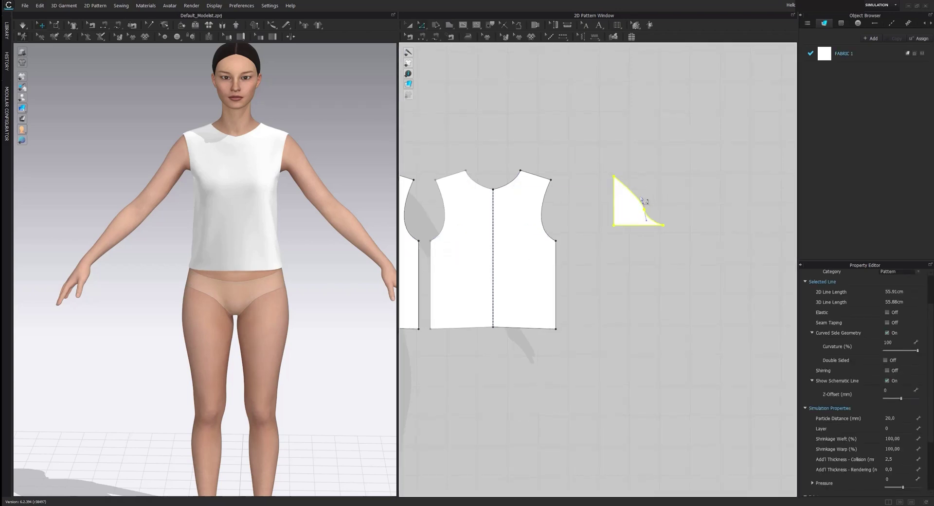
{"action": "left_click_drag", "start_coordinate": [647, 205], "coordinate": [640, 179]}
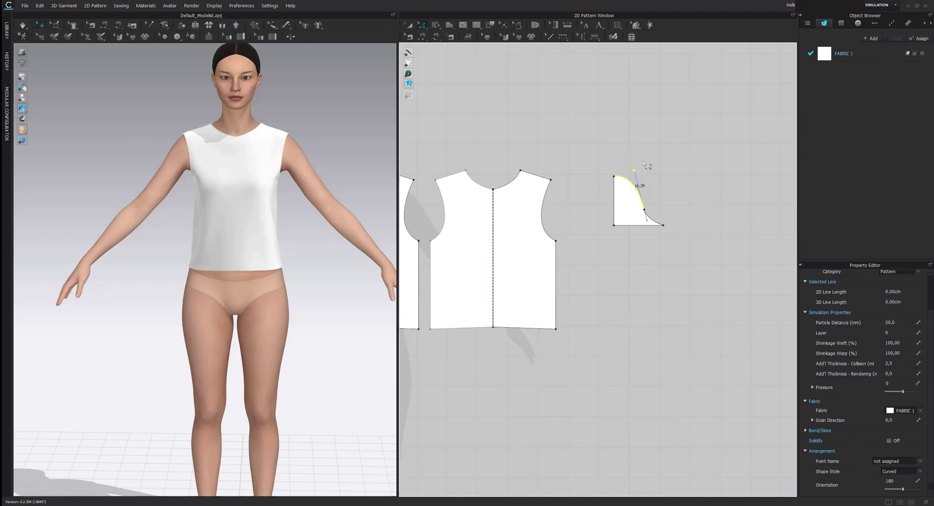
{"action": "left_click", "coordinate": [655, 178]}
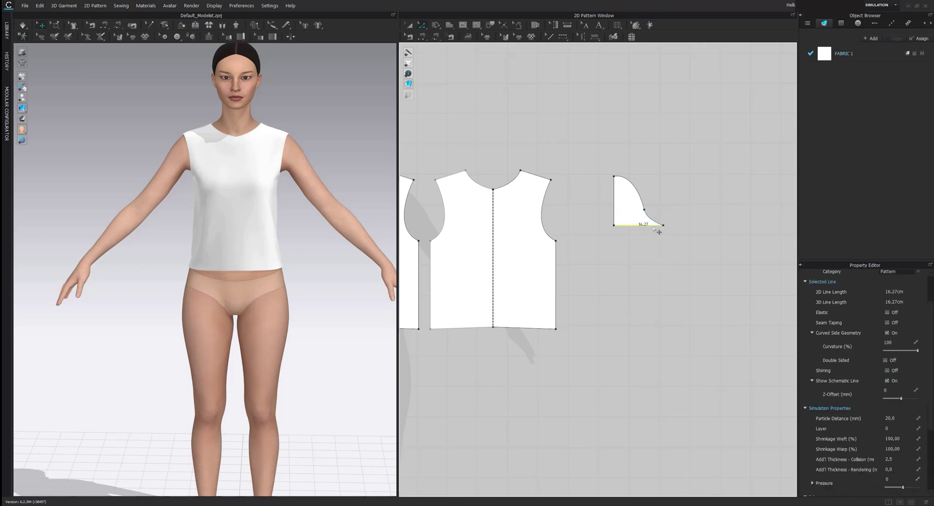
- Lengthen the half sleeve by dragging its bottom edge down
{"action": "left_click_drag", "start_coordinate": [655, 228], "coordinate": [662, 297]}
{"action": "key", "text": "ctrl+z"}
{"action": "left_click", "coordinate": [657, 224]}
{"action": "key", "text": "c"}
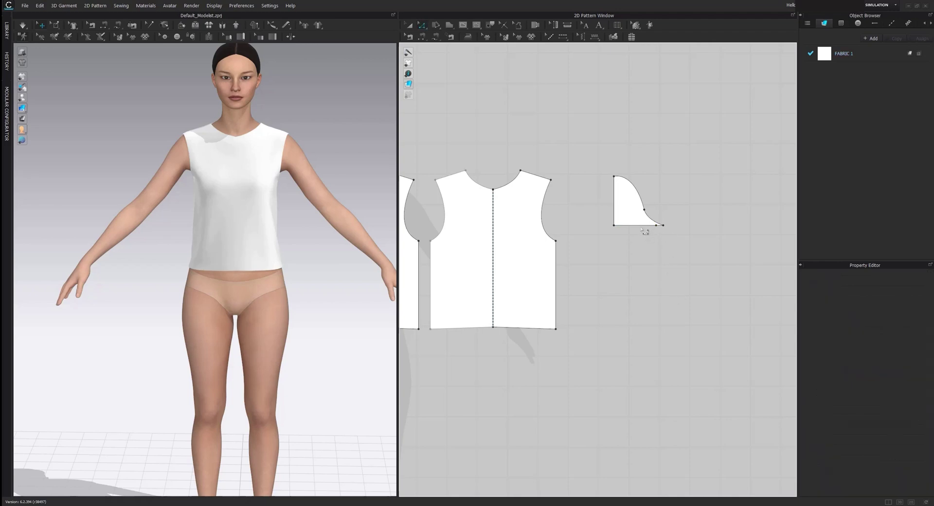
{"action": "left_click_drag", "start_coordinate": [641, 225], "coordinate": [649, 300]}
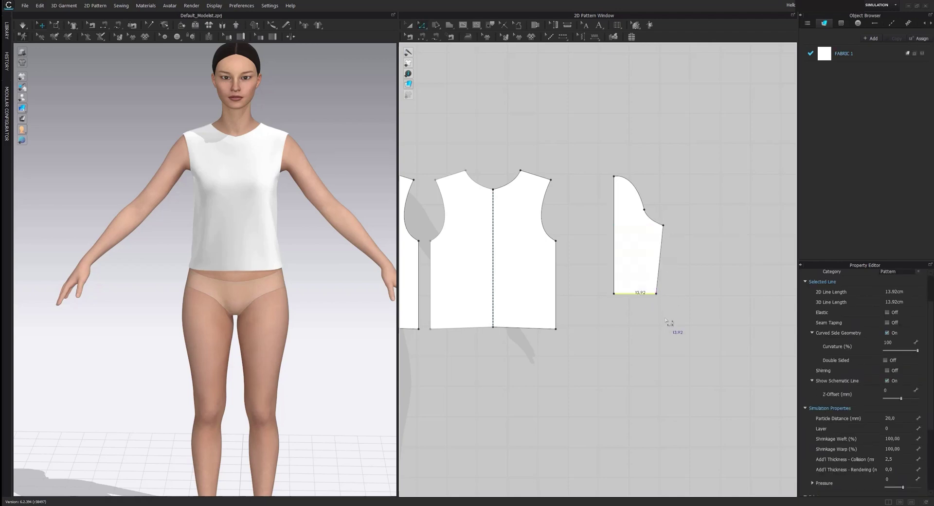
- Unfold the half sleeve along its straight left edge and zoom out to show all patterns
{"action": "right_click", "coordinate": [614, 253]}
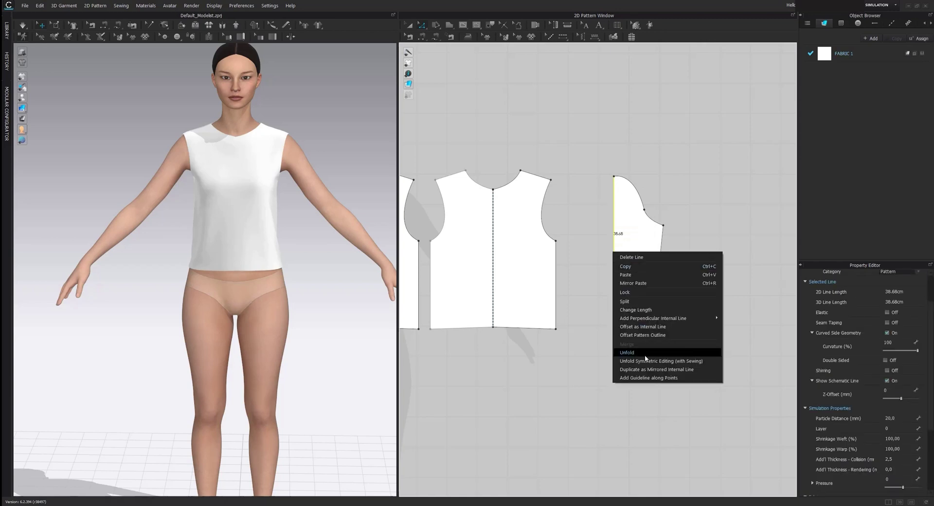
{"action": "left_click", "coordinate": [647, 360]}
{"action": "middle_click_drag", "start_coordinate": [617, 281], "coordinate": [654, 283]}
{"action": "scroll", "coordinate": [653, 282], "scroll_direction": "down", "scroll_amount": 3}
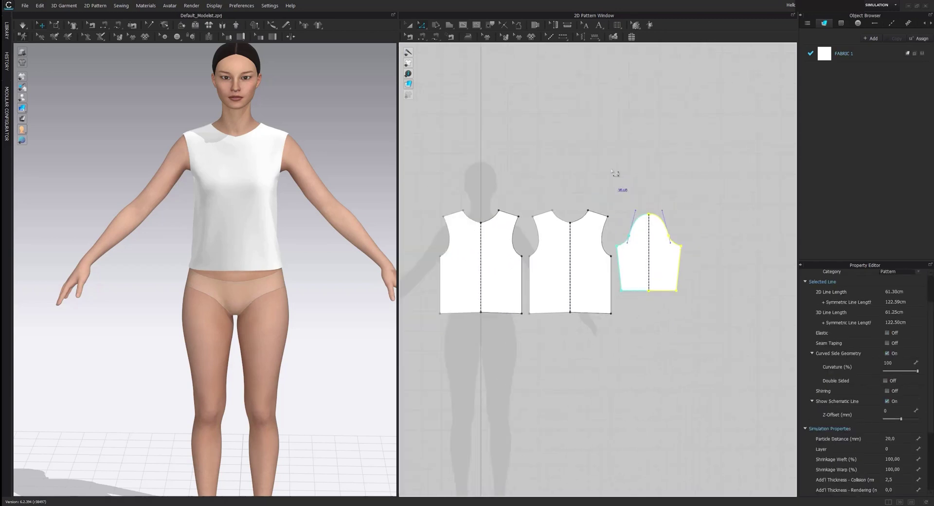
{"action": "left_click", "coordinate": [616, 197]}
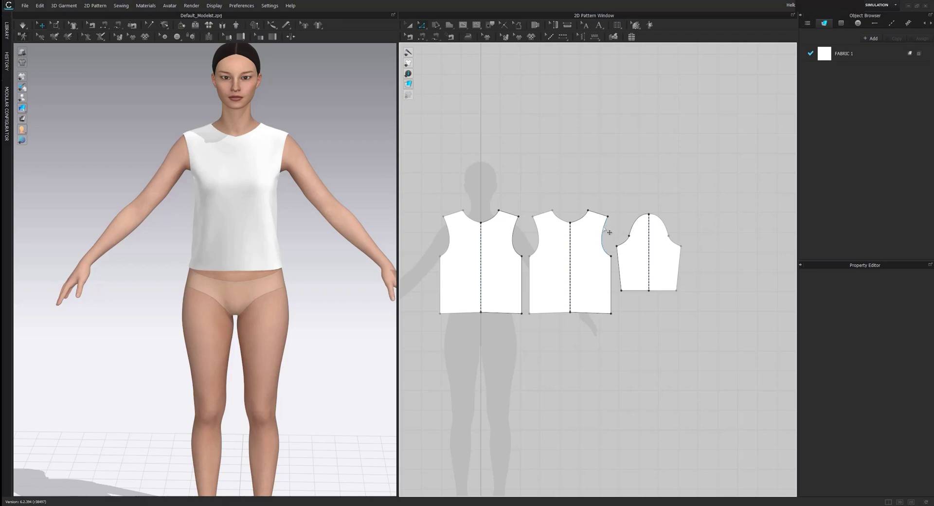
- Compare the front and back armhole lengths with the sleeve cap, then narrow the sleeve slightly
{"action": "left_click", "coordinate": [520, 238]}
{"action": "left_click", "coordinate": [536, 236], "text": "shift"}
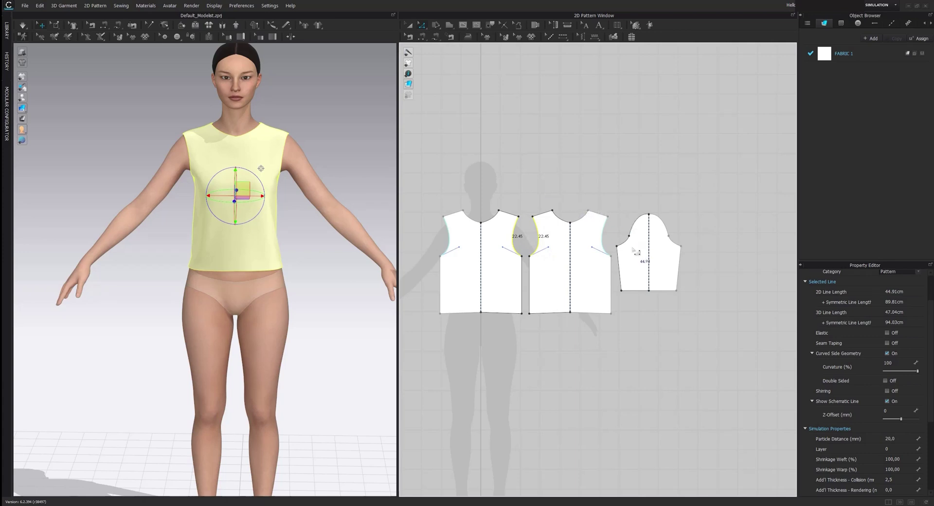
{"action": "left_click", "coordinate": [635, 227]}
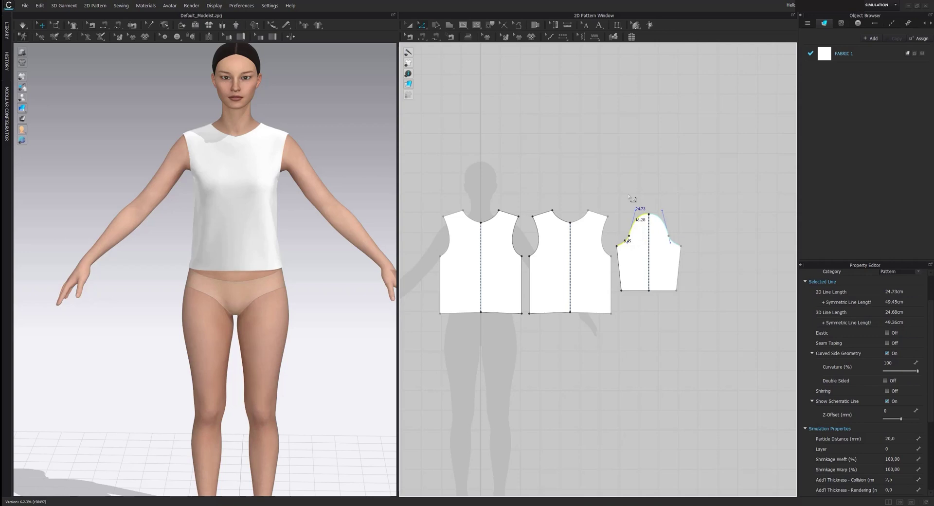
{"action": "key", "text": "a"}
{"action": "left_click_drag", "start_coordinate": [692, 253], "coordinate": [688, 251]}
- Re-measure the cap and armholes, narrow the sleeve a little more, and recheck the cap
{"action": "key", "text": "z"}
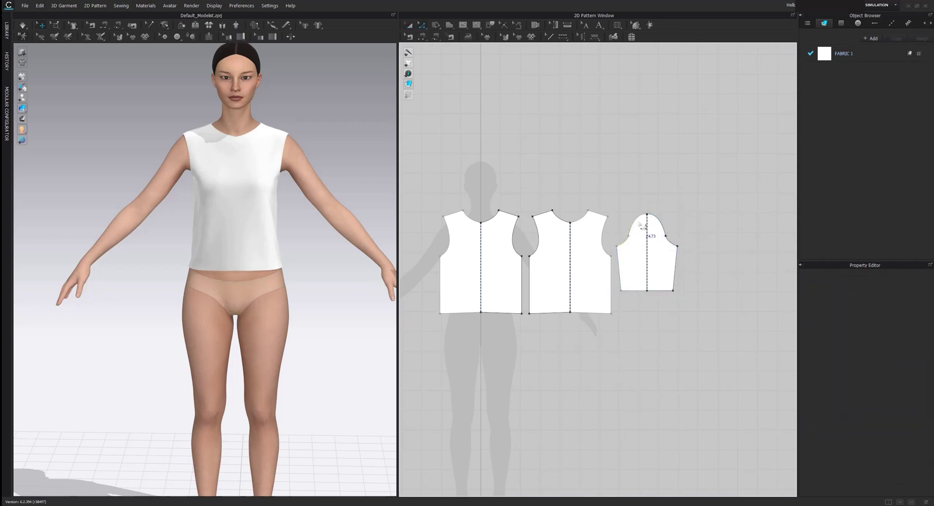
{"action": "left_click", "coordinate": [635, 223]}
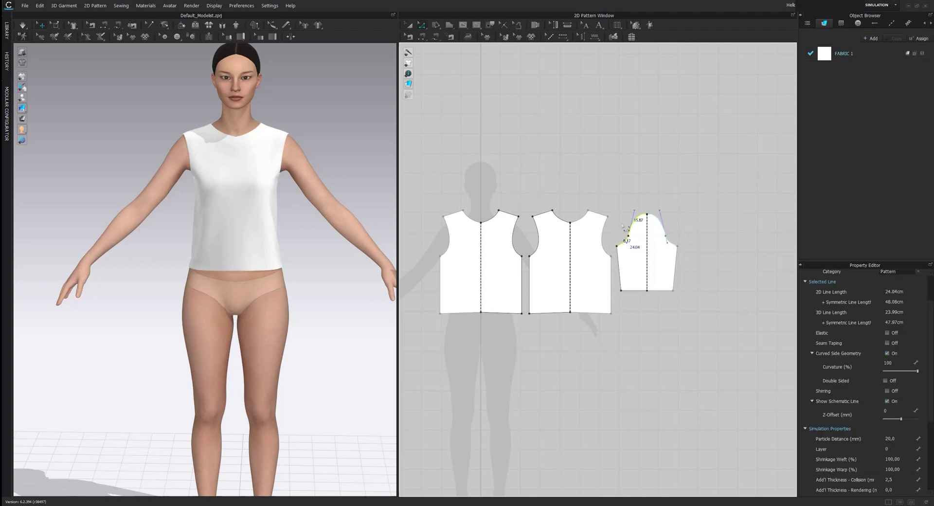
{"action": "left_click", "coordinate": [624, 223]}
{"action": "left_click", "coordinate": [517, 237]}
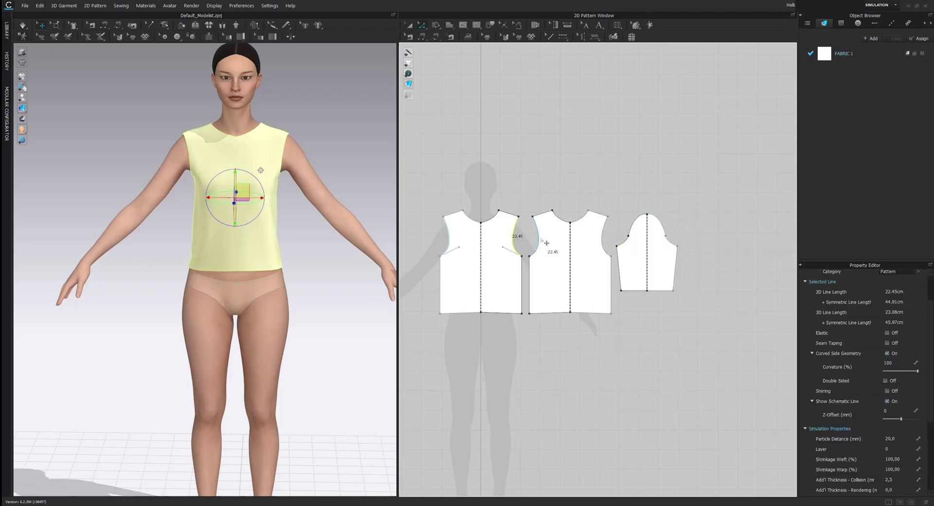
{"action": "left_click", "coordinate": [542, 239], "text": "shift"}
{"action": "key", "text": "a"}
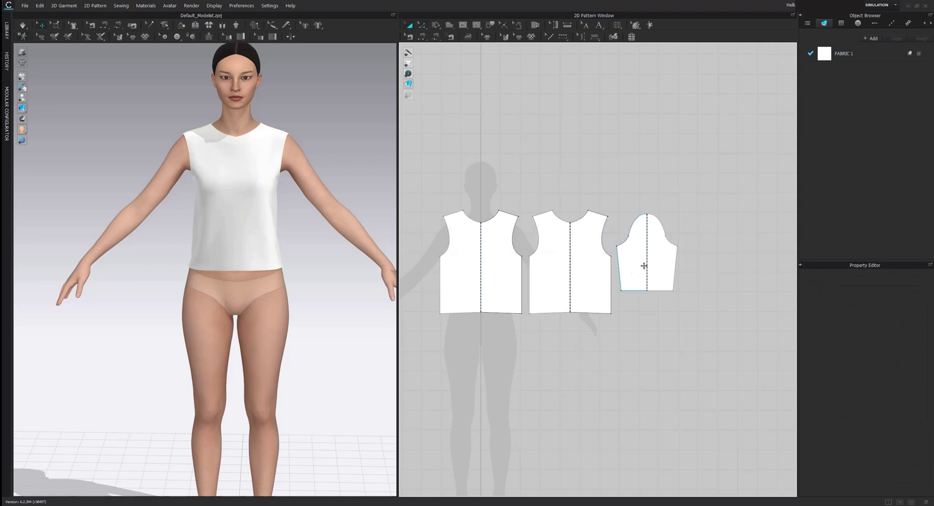
{"action": "left_click", "coordinate": [676, 262]}
{"action": "left_click_drag", "start_coordinate": [685, 252], "coordinate": [678, 251]}
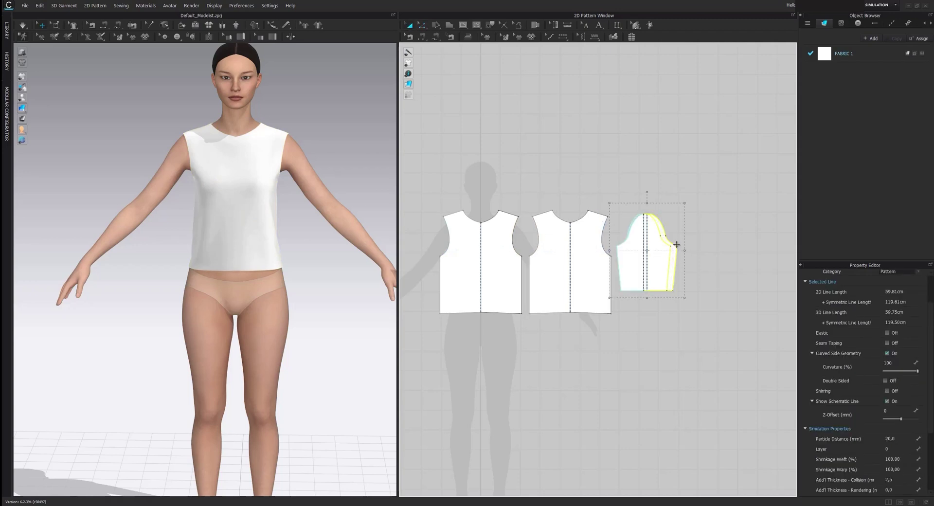
{"action": "left_click", "coordinate": [687, 231]}
{"action": "left_click", "coordinate": [634, 227]}
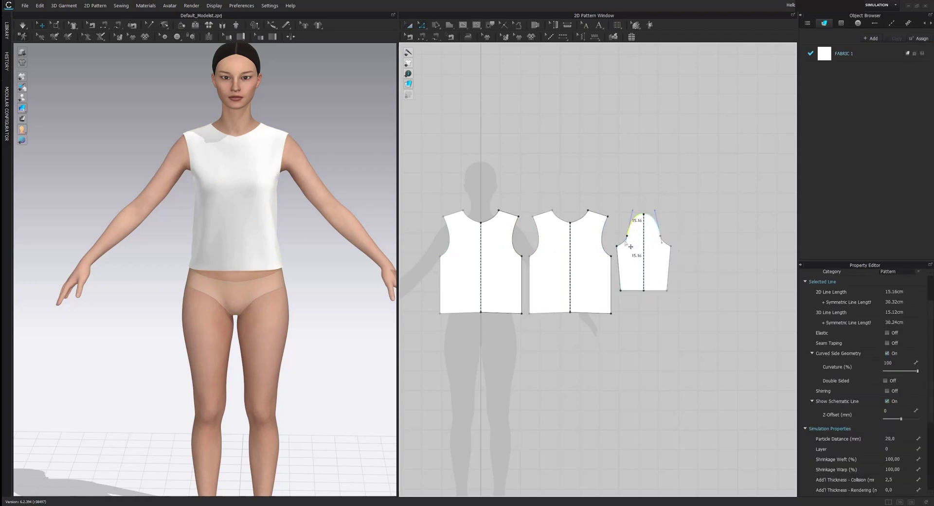
{"action": "left_click", "coordinate": [620, 191]}
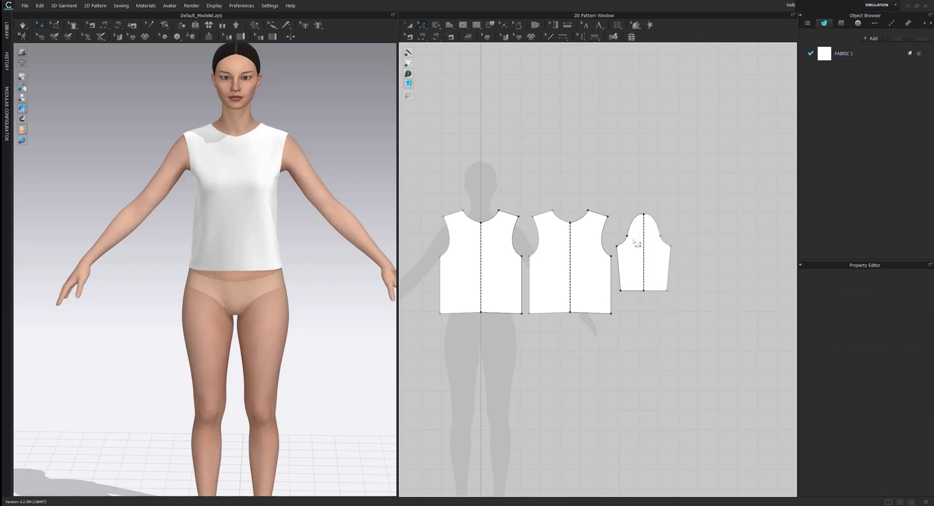
- Unlink the sleeve and place a mirrored symmetric copy left of the bodice patterns
{"action": "left_click_drag", "start_coordinate": [641, 268], "coordinate": [654, 258]}
{"action": "right_click", "coordinate": [654, 258]}
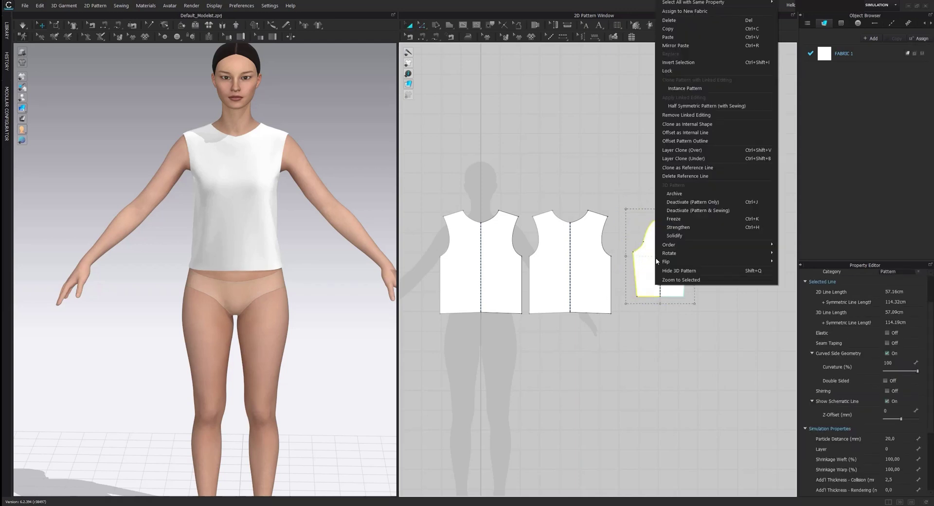
{"action": "left_click", "coordinate": [688, 113]}
{"action": "right_click", "coordinate": [673, 232]}
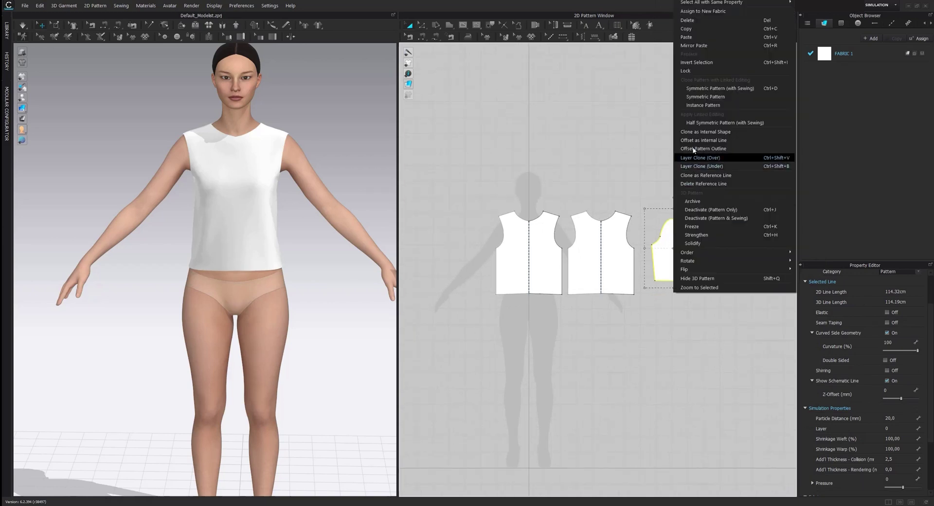
{"action": "left_click", "coordinate": [720, 89]}
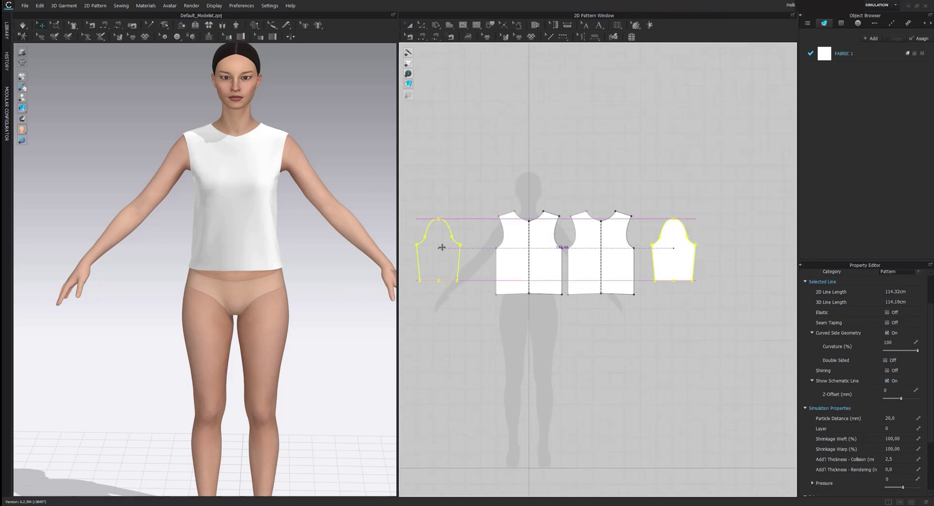
{"action": "left_click", "coordinate": [457, 248]}
{"action": "scroll", "coordinate": [290, 232], "scroll_direction": "down", "scroll_amount": 1}
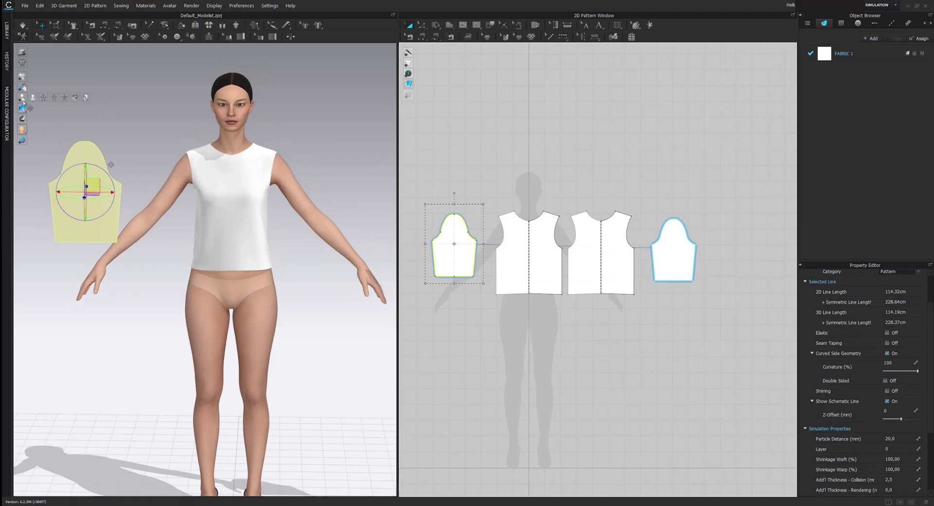
- Use the arm arrangement points to wrap the sleeves around the avatar's upper arms
{"action": "key", "text": "shift+f"}
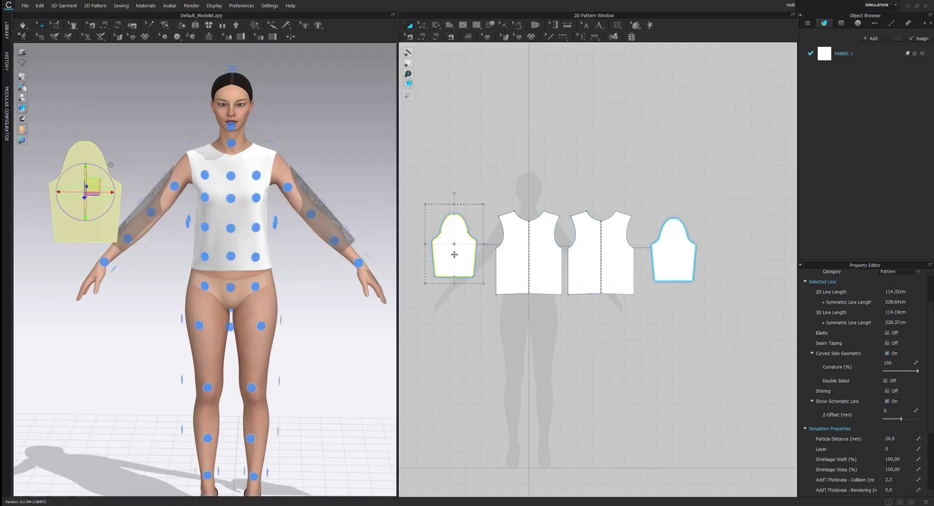
{"action": "mouse_move", "coordinate": [292, 205]}
{"action": "right_mouse_down"}
{"action": "mouse_move", "coordinate": [224, 265]}
{"action": "mouse_move", "coordinate": [258, 195]}
{"action": "right_mouse_up"}
{"action": "left_click", "coordinate": [211, 241]}
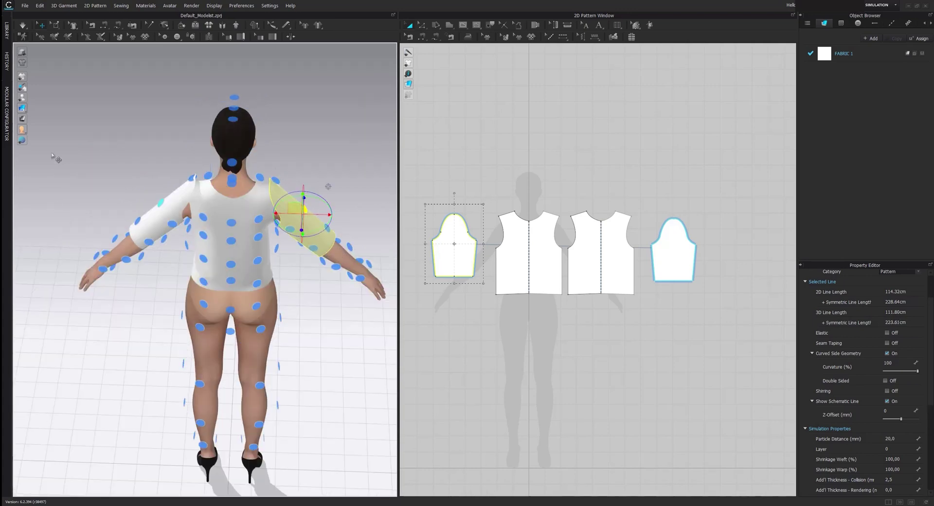
{"action": "mouse_move", "coordinate": [22, 98]}
{"action": "left_click", "coordinate": [44, 100]}
{"action": "key", "text": "2"}
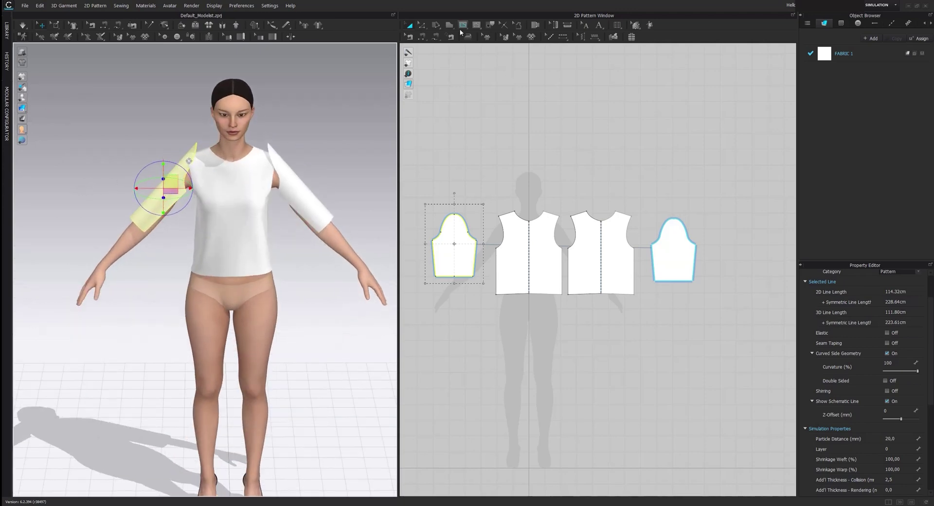
- Sew the sleeve cap into the front and back armholes with M:N Segment Sewing
{"action": "left_click", "coordinate": [446, 38]}
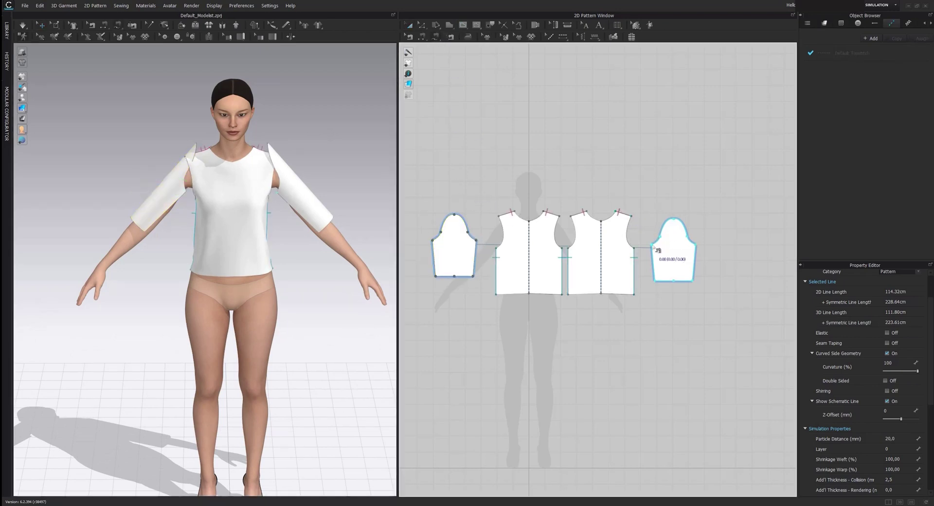
{"action": "left_click", "coordinate": [660, 235]}
{"action": "left_click", "coordinate": [699, 246]}
{"action": "left_click", "coordinate": [558, 246]}
{"action": "left_click", "coordinate": [560, 217]}
{"action": "left_click", "coordinate": [571, 217]}
{"action": "left_click", "coordinate": [568, 246]}
{"action": "key", "text": "Return"}
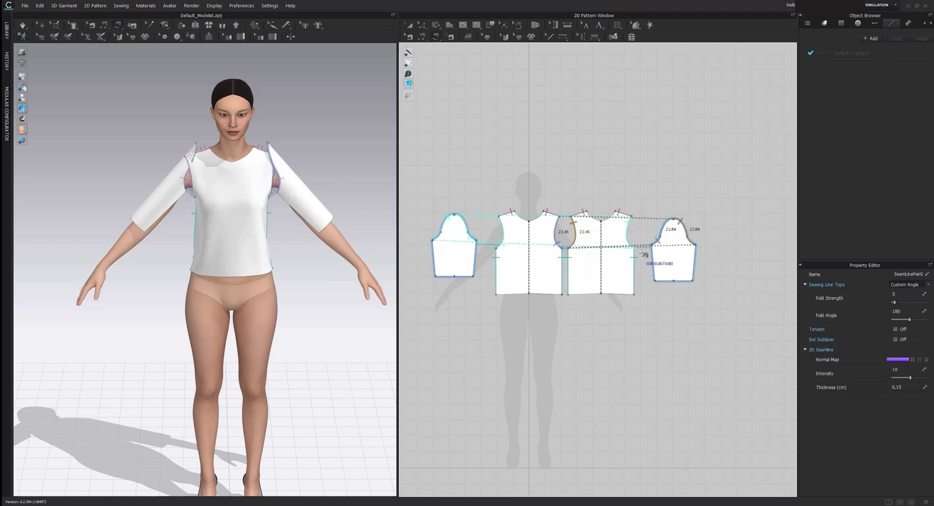
- Sew the sleeve's two underarm edges together, then select both sleeves to drape
{"action": "left_click", "coordinate": [653, 251]}
{"action": "left_click", "coordinate": [695, 263]}
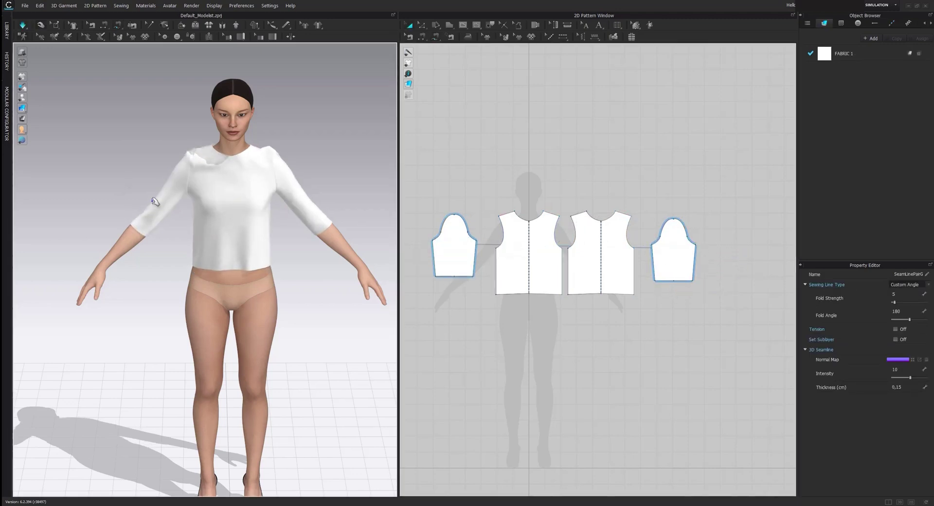
{"action": "left_click", "coordinate": [154, 227]}
{"action": "left_click", "coordinate": [306, 200]}
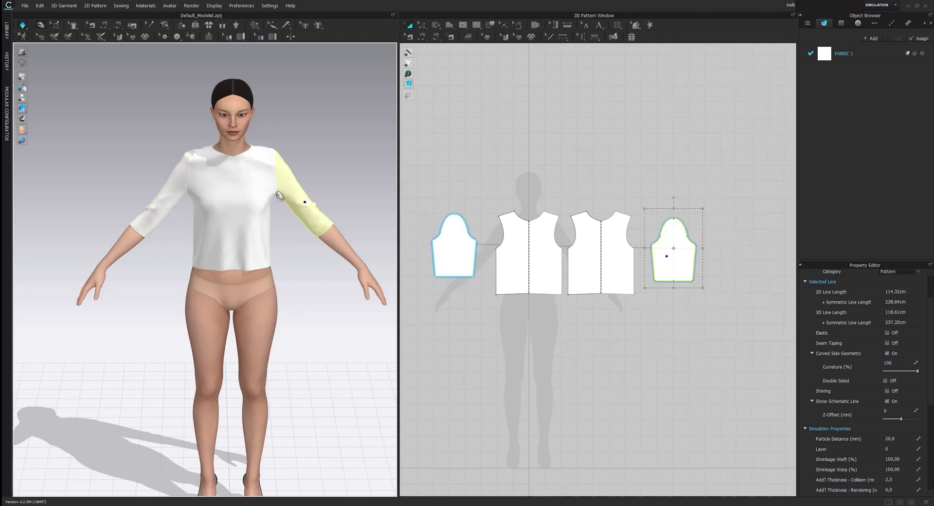
- Check the seams, then move the front bodice armhole point 2.98 cm
{"action": "key", "text": "n"}
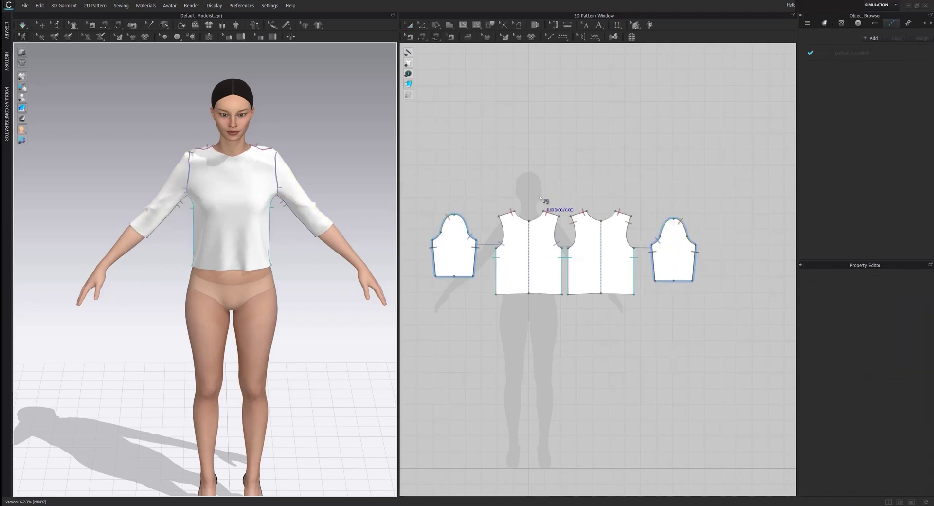
{"action": "key", "text": "a"}
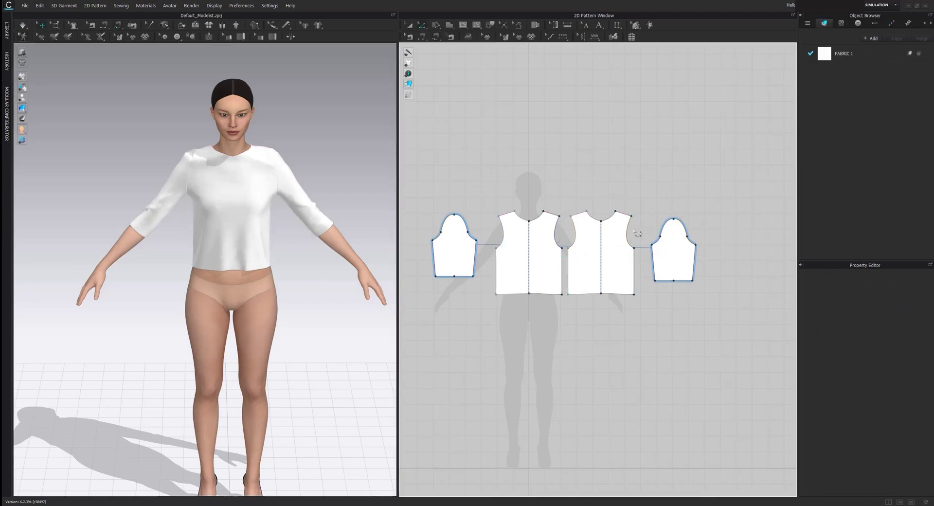
{"action": "scroll", "coordinate": [627, 207], "scroll_direction": "up", "scroll_amount": 2}
{"action": "scroll", "coordinate": [629, 210], "scroll_direction": "up", "scroll_amount": 1}
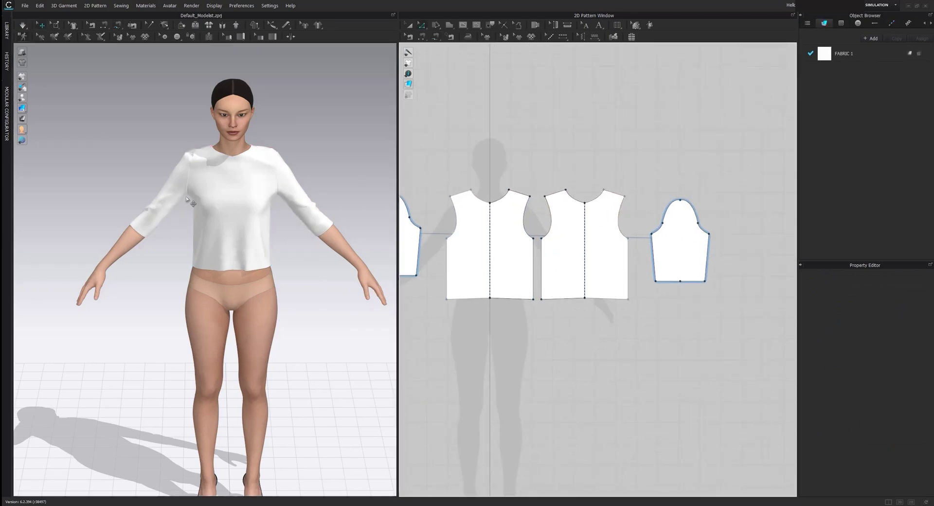
{"action": "left_click", "coordinate": [539, 242]}
{"action": "left_click_drag", "start_coordinate": [548, 244], "coordinate": [548, 238]}
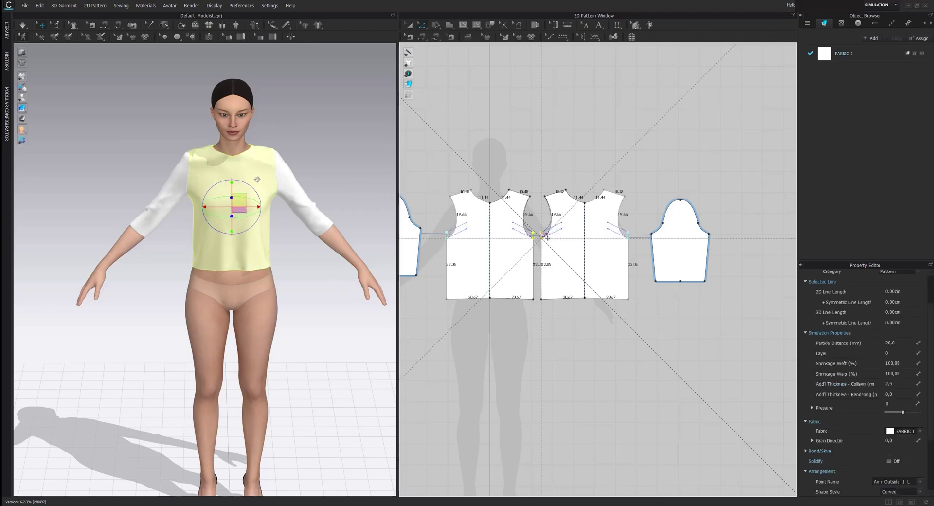
{"action": "right_click", "coordinate": [543, 235]}
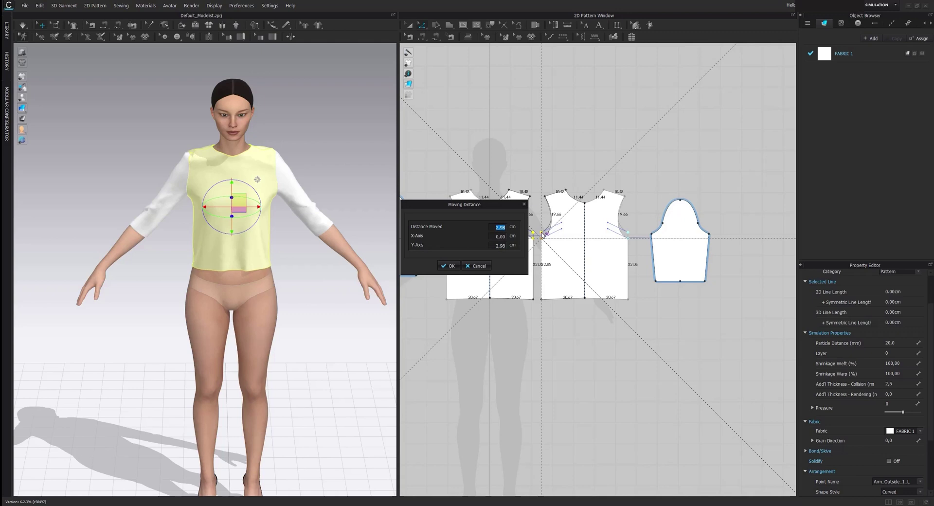
{"action": "key", "text": "Return"}
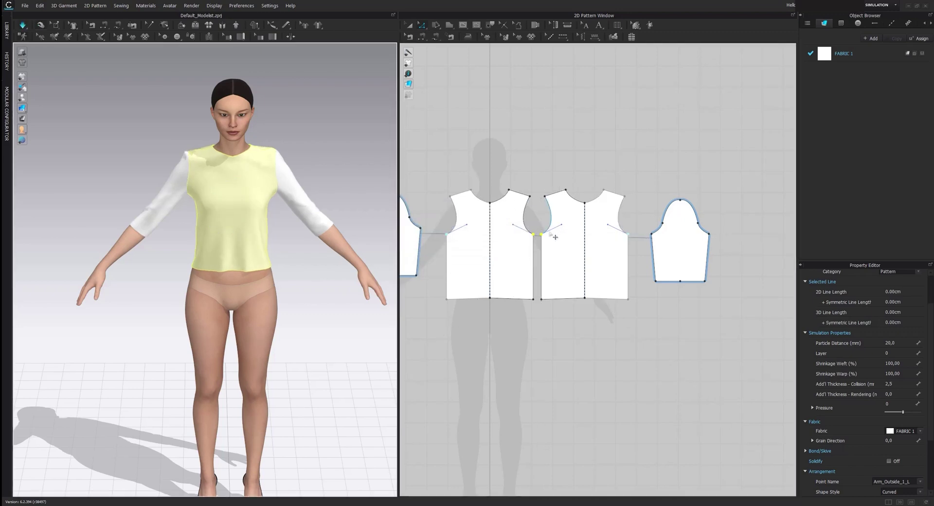
- Lower the sleeve cap height on the sleeve pattern and inspect the right sleeve
{"action": "left_click", "coordinate": [684, 234]}
{"action": "left_click_drag", "start_coordinate": [682, 190], "coordinate": [682, 198]}
{"action": "left_click", "coordinate": [684, 184]}
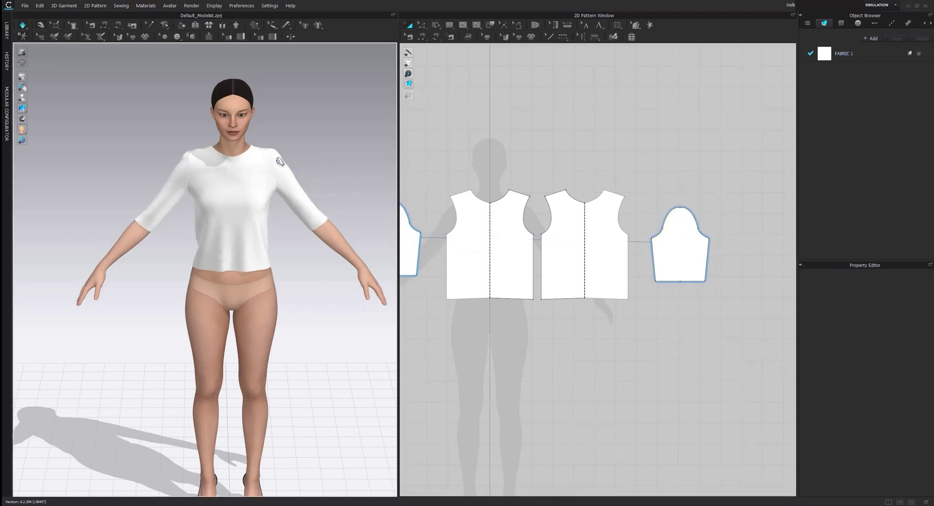
{"action": "left_click", "coordinate": [282, 168]}
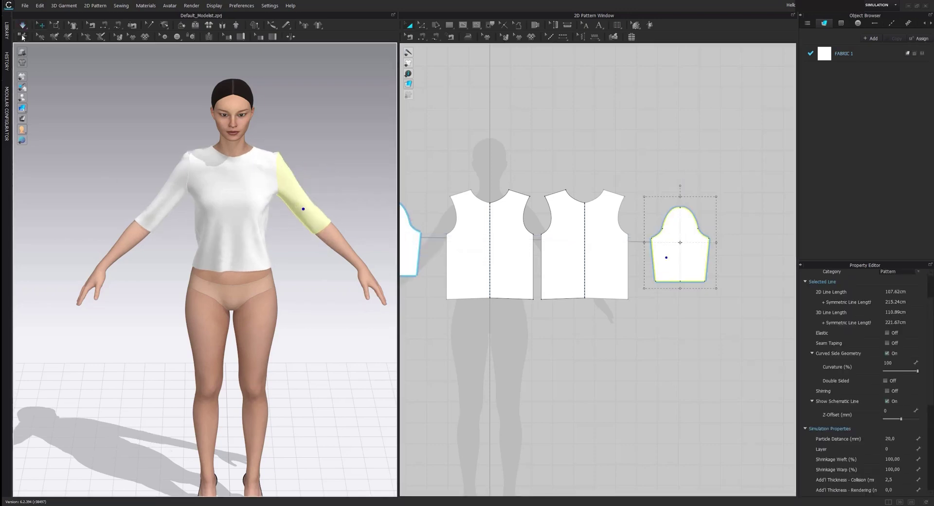
- Apply an arms-down pose from the Library's Avatar Pose folder to the avatar
{"action": "left_click", "coordinate": [6, 30]}
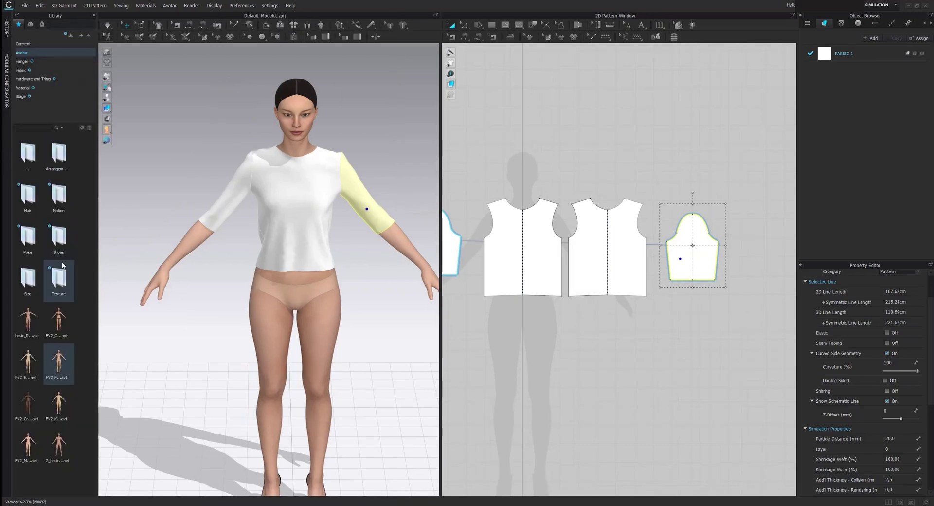
{"action": "double_click", "coordinate": [28, 236]}
{"action": "left_click_drag", "start_coordinate": [29, 239], "coordinate": [529, 234]}
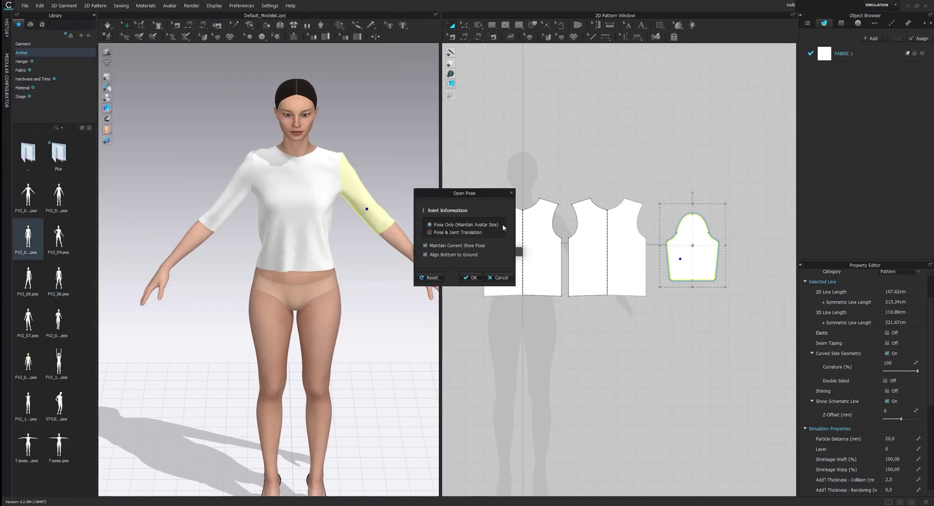
{"action": "left_click", "coordinate": [471, 278]}
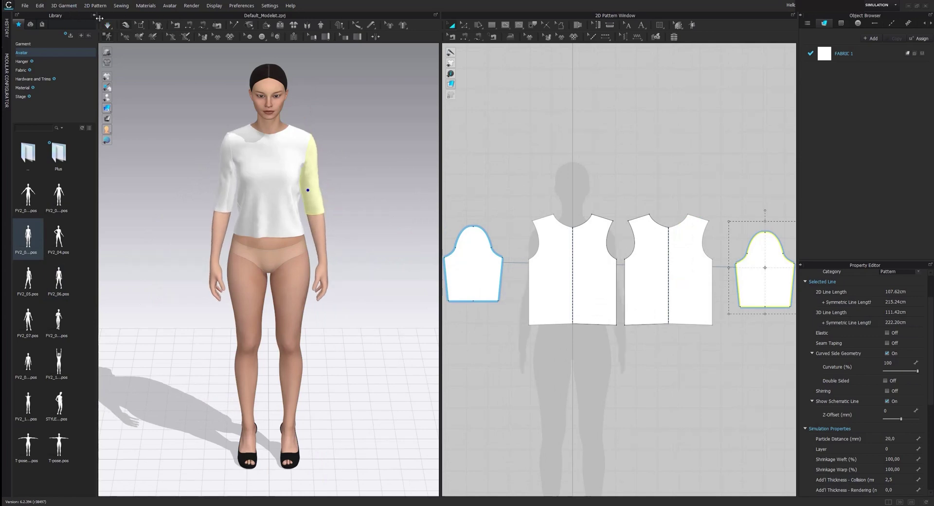
- Drag the sleeve hem line down so the sleeves reach the wrists
{"action": "left_click", "coordinate": [94, 15]}
{"action": "left_click", "coordinate": [475, 204]}
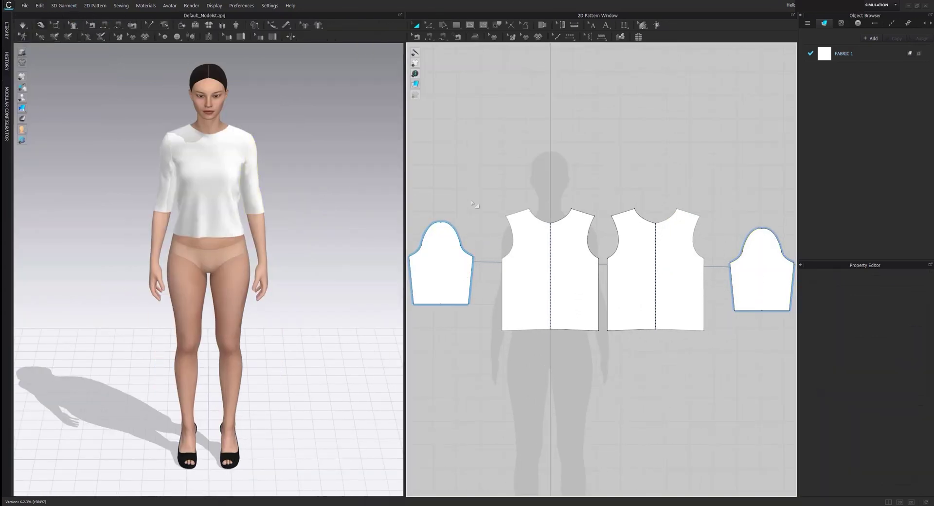
{"action": "left_click", "coordinate": [442, 304]}
{"action": "left_click", "coordinate": [443, 306]}
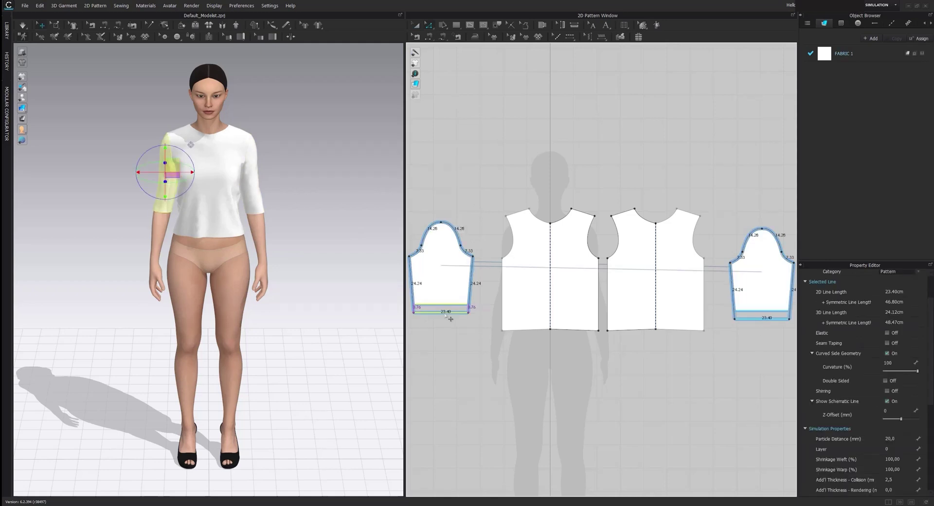
{"action": "left_click_drag", "start_coordinate": [445, 315], "coordinate": [448, 354]}
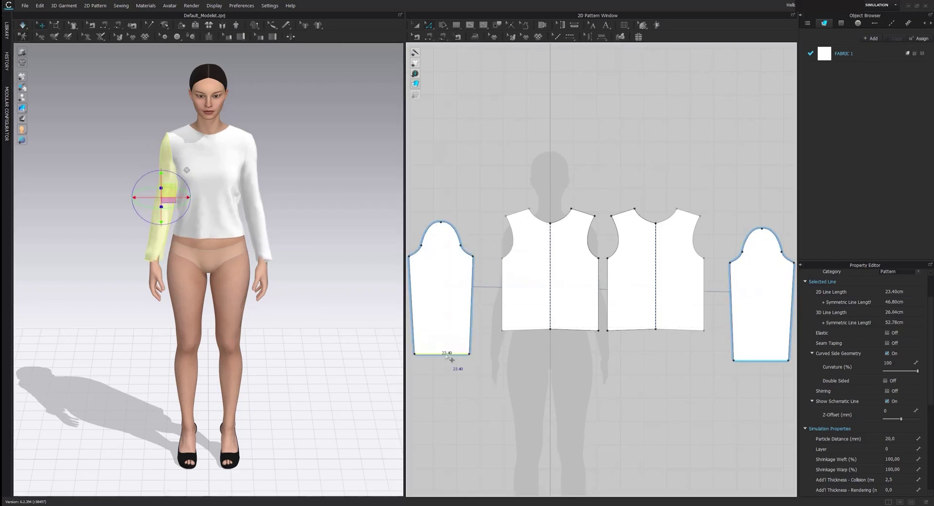
- Orbit around the avatar's side and back to inspect the long sleeves
{"action": "mouse_move", "coordinate": [271, 233]}
{"action": "right_mouse_down"}
{"action": "mouse_move", "coordinate": [294, 216]}
{"action": "mouse_move", "coordinate": [375, 242]}
{"action": "right_mouse_up"}
{"action": "right_click_drag", "start_coordinate": [296, 236], "coordinate": [375, 220]}
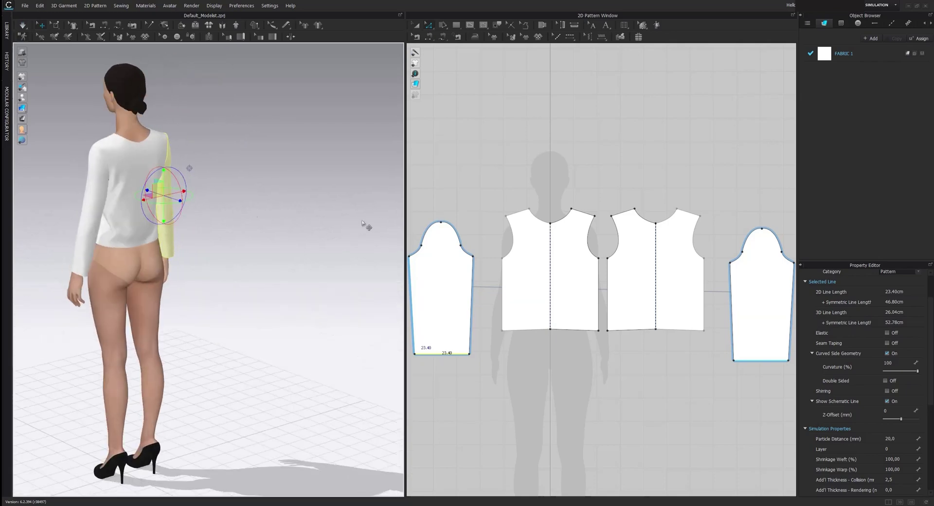
{"action": "mouse_move", "coordinate": [261, 215]}
{"action": "right_mouse_down"}
{"action": "mouse_move", "coordinate": [275, 260]}
{"action": "mouse_move", "coordinate": [292, 247]}
{"action": "right_mouse_up"}
{"action": "scroll", "coordinate": [291, 248], "scroll_direction": "up", "scroll_amount": 3}
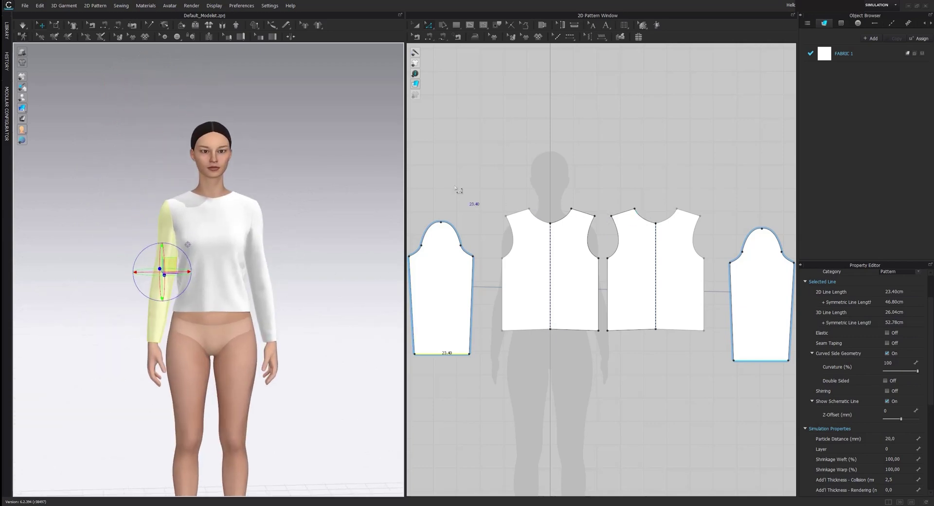
{"action": "right_click_drag", "start_coordinate": [271, 198], "coordinate": [260, 202]}
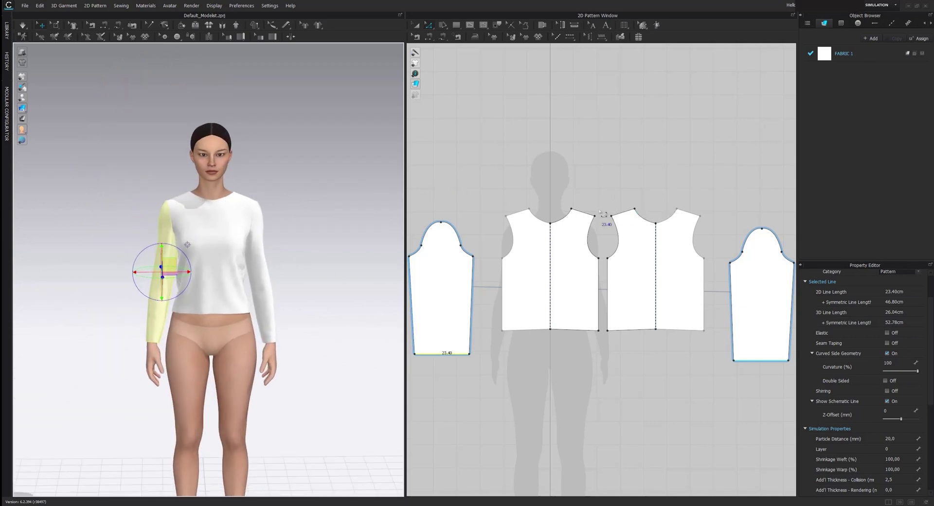
- Drag the front bodice's centre neck point down, making each neckline half about 13.1 cm
{"action": "scroll", "coordinate": [606, 219], "scroll_direction": "up", "scroll_amount": 2}
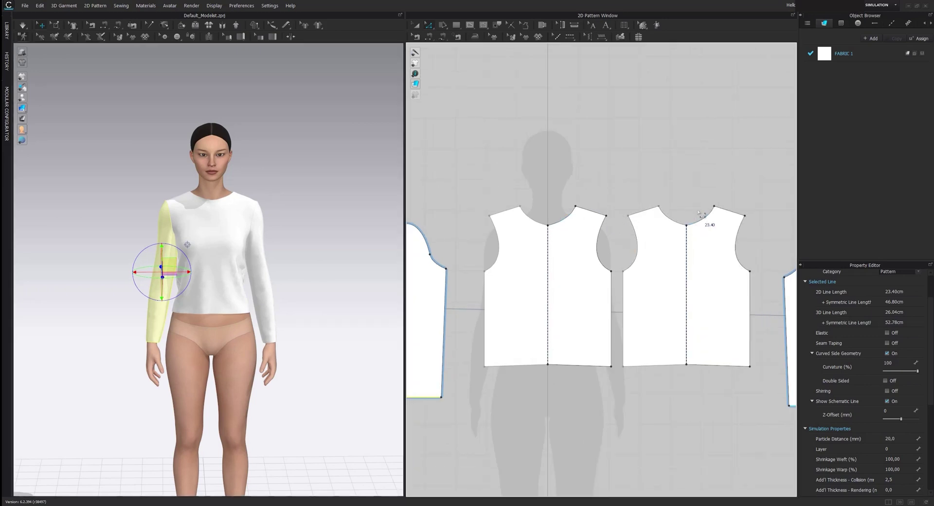
{"action": "left_click", "coordinate": [713, 202]}
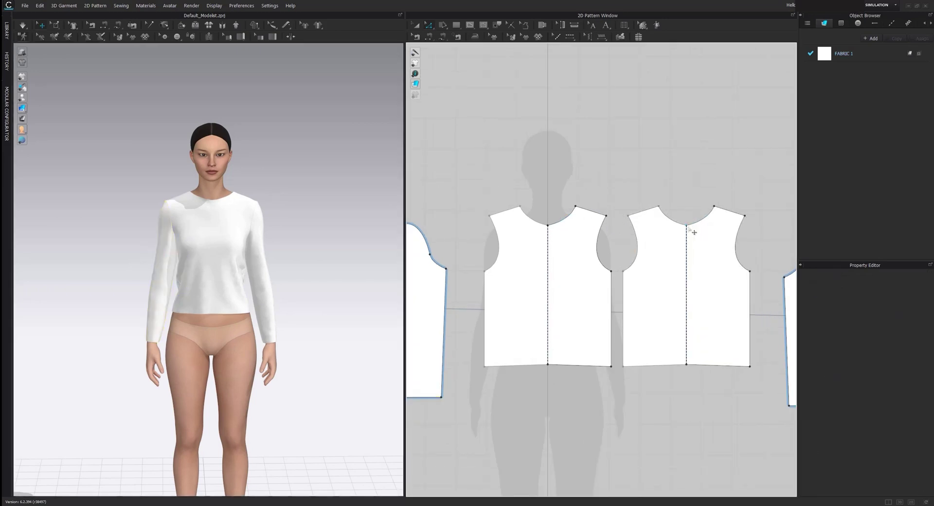
{"action": "left_click", "coordinate": [693, 231]}
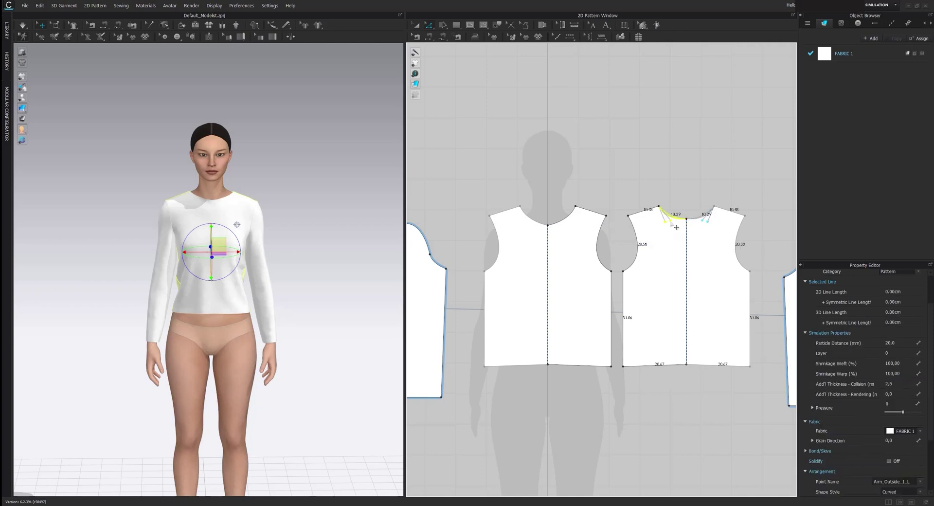
{"action": "left_click", "coordinate": [627, 182]}
{"action": "left_click", "coordinate": [553, 227]}
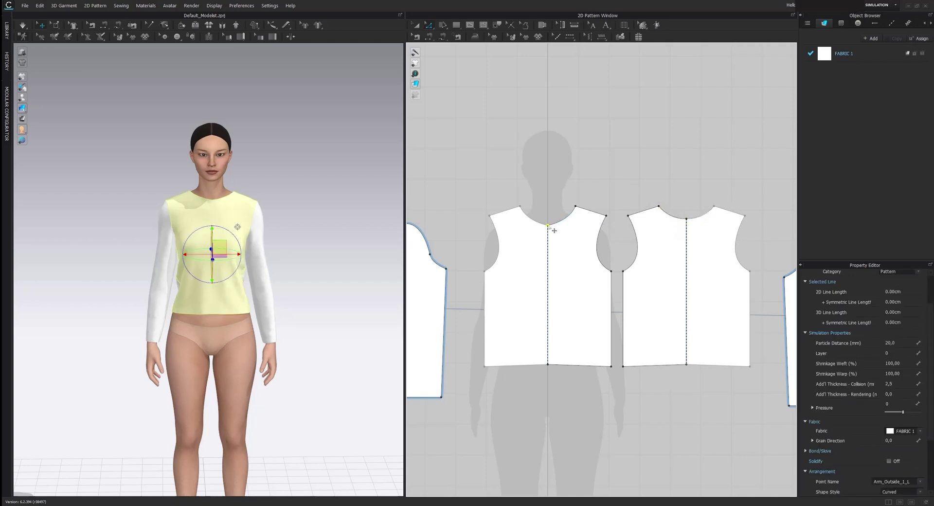
{"action": "left_click_drag", "start_coordinate": [554, 231], "coordinate": [554, 234]}
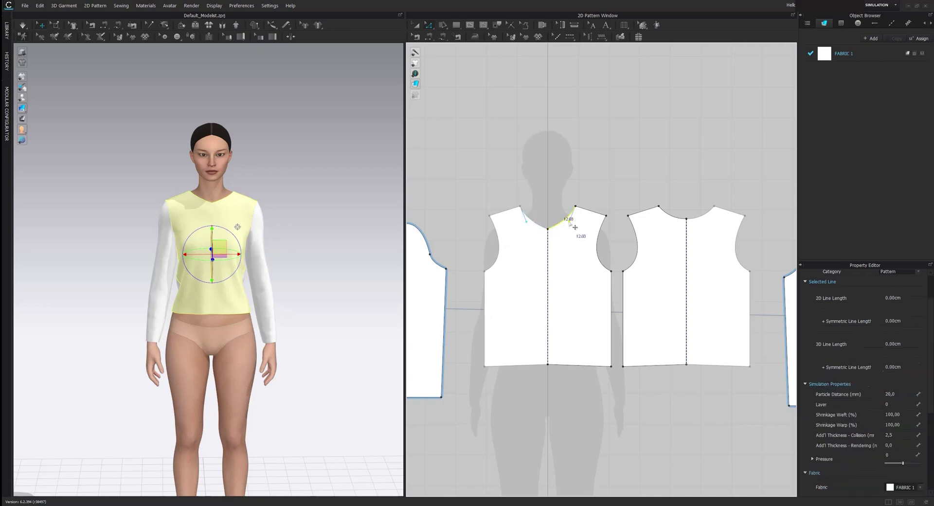
{"action": "left_click", "coordinate": [563, 204]}
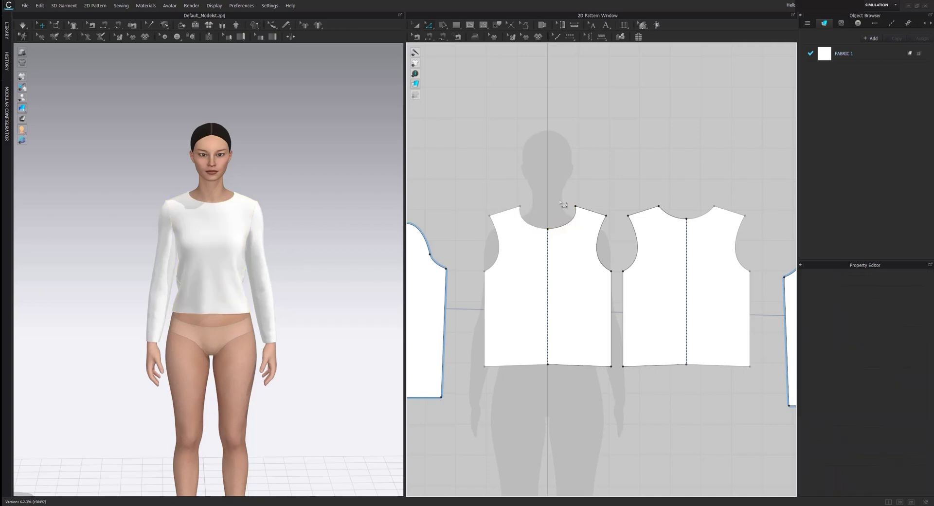
{"action": "left_click", "coordinate": [573, 223]}
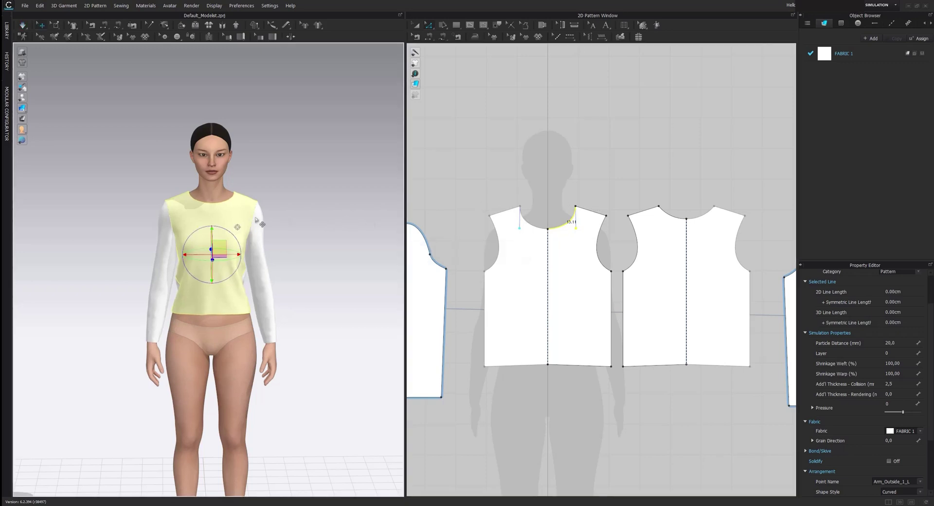
{"action": "left_click", "coordinate": [563, 221]}
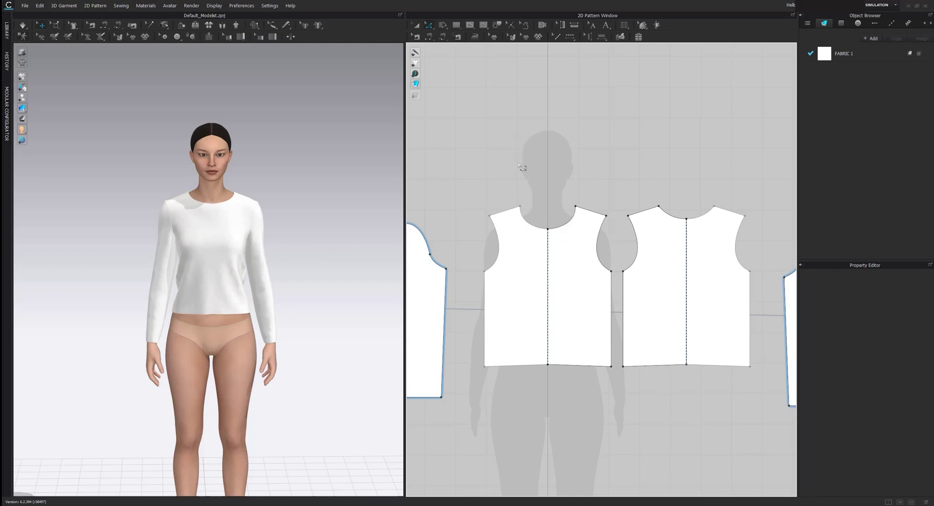
- Offset the front and back necklines 1 cm inward as internal lines
{"action": "left_click", "coordinate": [534, 231]}
{"action": "left_click", "coordinate": [672, 218], "text": "shift"}
{"action": "right_click", "coordinate": [671, 218]}
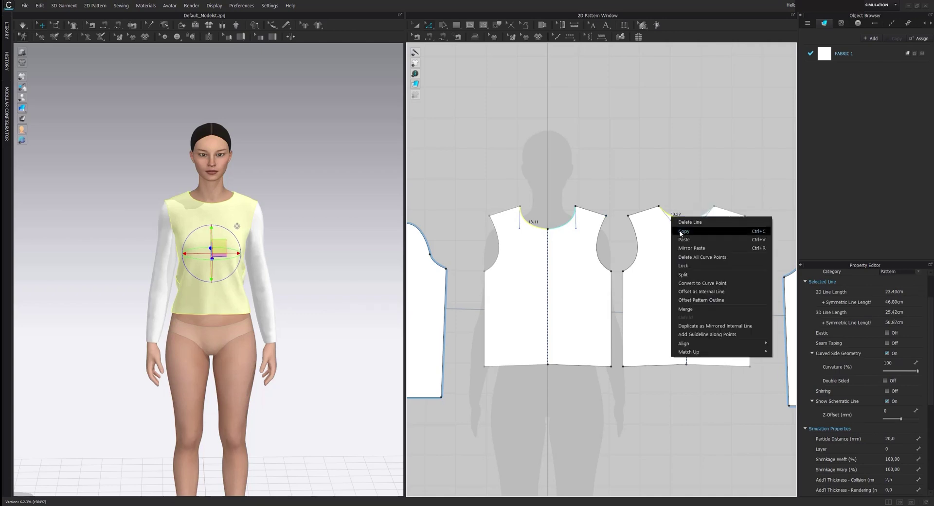
{"action": "left_click", "coordinate": [695, 292]}
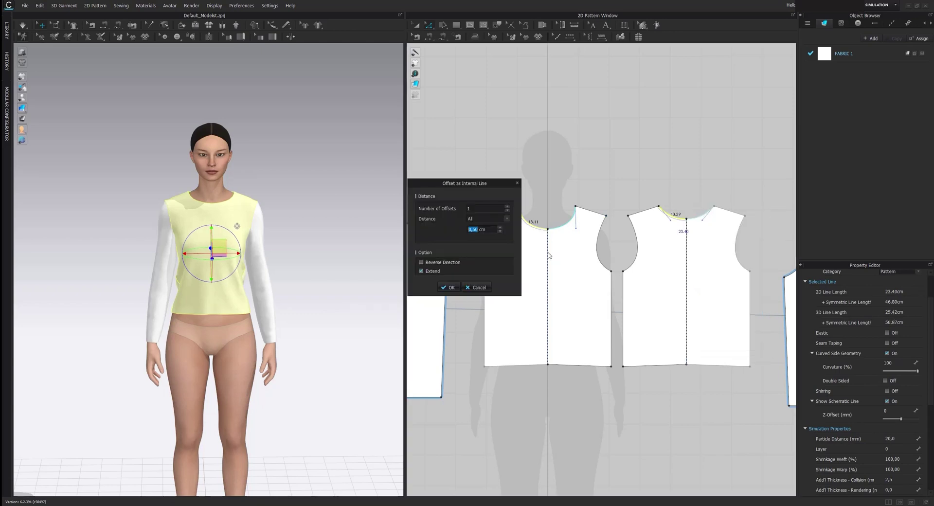
{"action": "type", "text": "1"}
{"action": "left_click", "coordinate": [449, 287]}
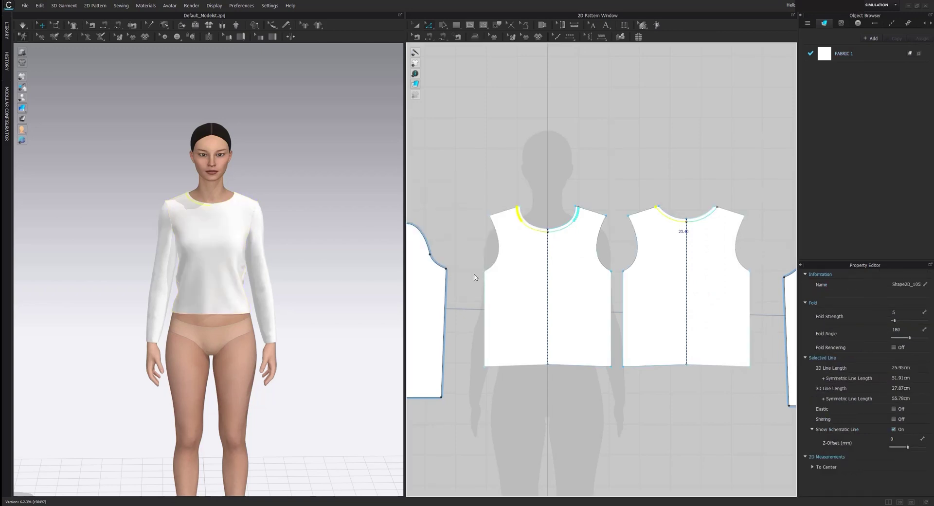
- Cut & Sew the front and back offset lines into separate neckband strips
{"action": "left_click", "coordinate": [571, 227]}
{"action": "right_click", "coordinate": [571, 225]}
{"action": "left_click", "coordinate": [635, 183]}
{"action": "left_click", "coordinate": [568, 224]}
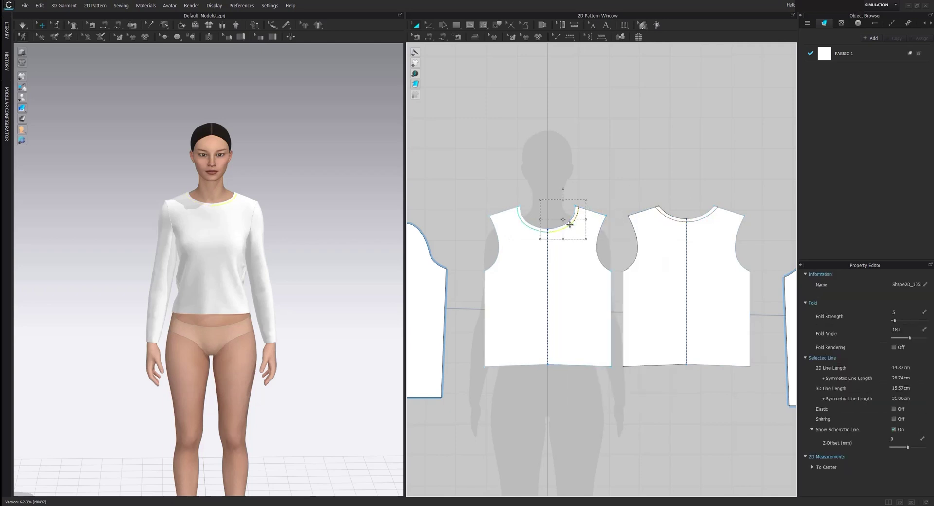
{"action": "left_click", "coordinate": [674, 217], "text": "shift"}
{"action": "right_click", "coordinate": [672, 218]}
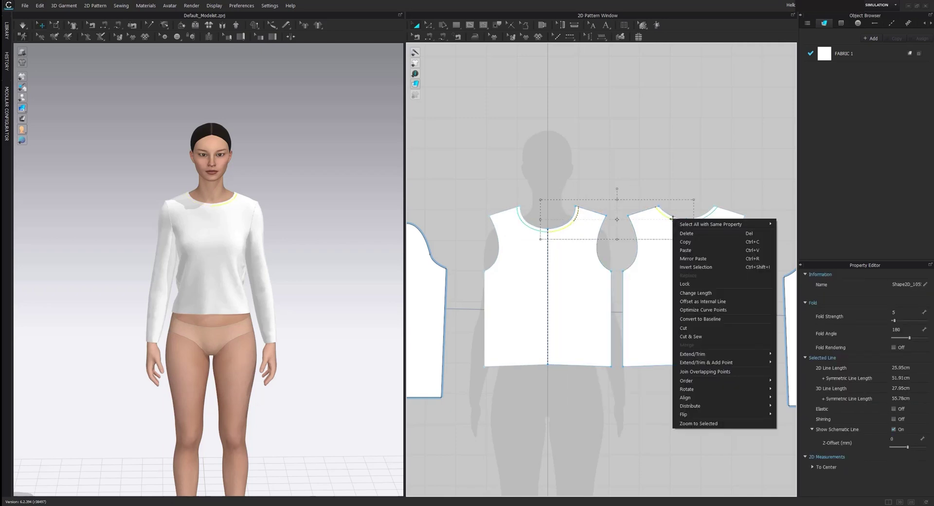
{"action": "left_click", "coordinate": [696, 335]}
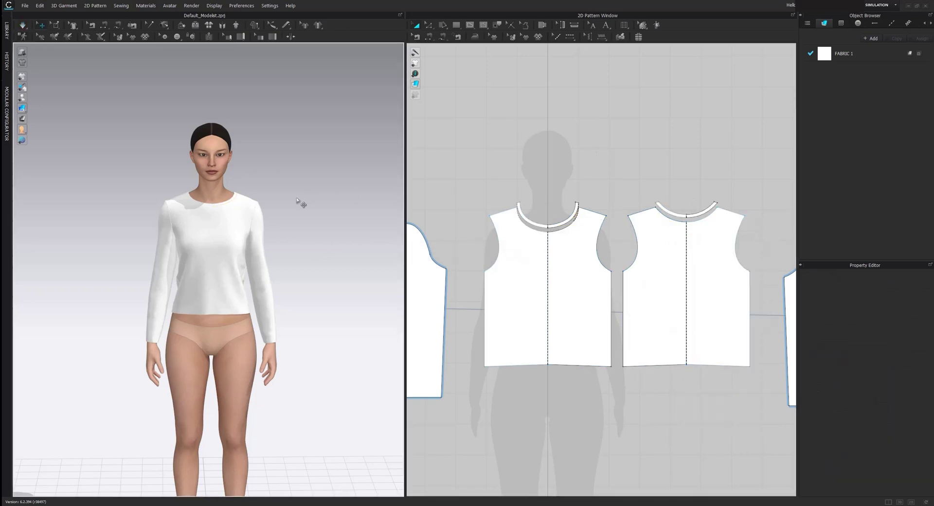
- Set Additional Rendering Thickness to 1 for all pattern pieces
{"action": "scroll", "coordinate": [304, 195], "scroll_direction": "up", "scroll_amount": 2}
{"action": "scroll", "coordinate": [273, 233], "scroll_direction": "up", "scroll_amount": 3}
{"action": "scroll", "coordinate": [273, 232], "scroll_direction": "up", "scroll_amount": 2}
{"action": "scroll", "coordinate": [273, 234], "scroll_direction": "up", "scroll_amount": 2}
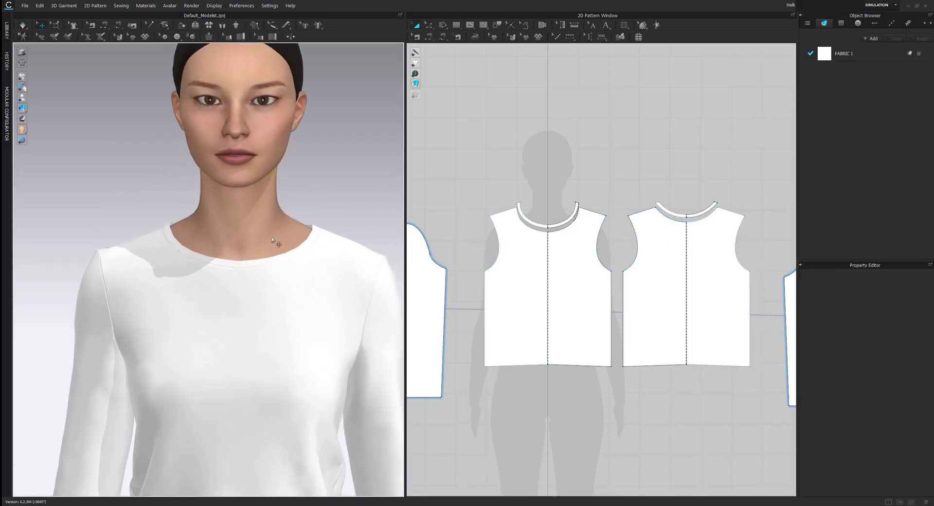
{"action": "scroll", "coordinate": [271, 238], "scroll_direction": "up", "scroll_amount": 2}
{"action": "left_click", "coordinate": [270, 266]}
{"action": "key", "text": "Escape"}
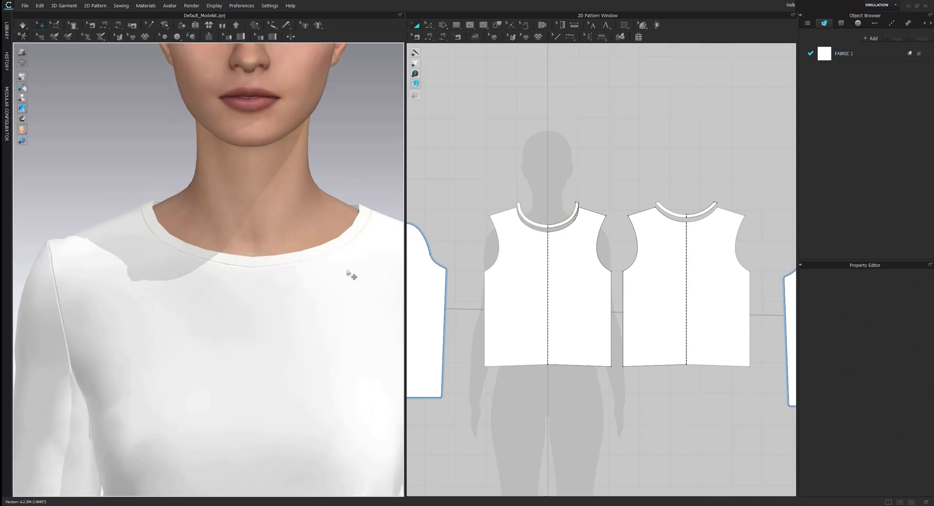
{"action": "scroll", "coordinate": [358, 243], "scroll_direction": "down", "scroll_amount": 2}
{"action": "scroll", "coordinate": [353, 283], "scroll_direction": "down", "scroll_amount": 2}
{"action": "scroll", "coordinate": [341, 243], "scroll_direction": "down", "scroll_amount": 2}
{"action": "scroll", "coordinate": [336, 191], "scroll_direction": "down", "scroll_amount": 2}
{"action": "scroll", "coordinate": [560, 185], "scroll_direction": "down", "scroll_amount": 2}
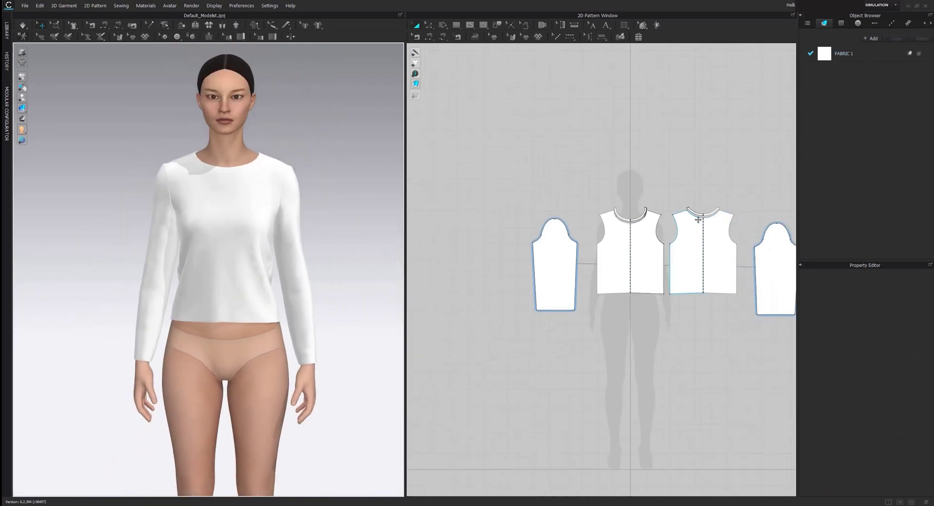
{"action": "scroll", "coordinate": [535, 190], "scroll_direction": "down", "scroll_amount": 2}
{"action": "scroll", "coordinate": [517, 193], "scroll_direction": "down", "scroll_amount": 1}
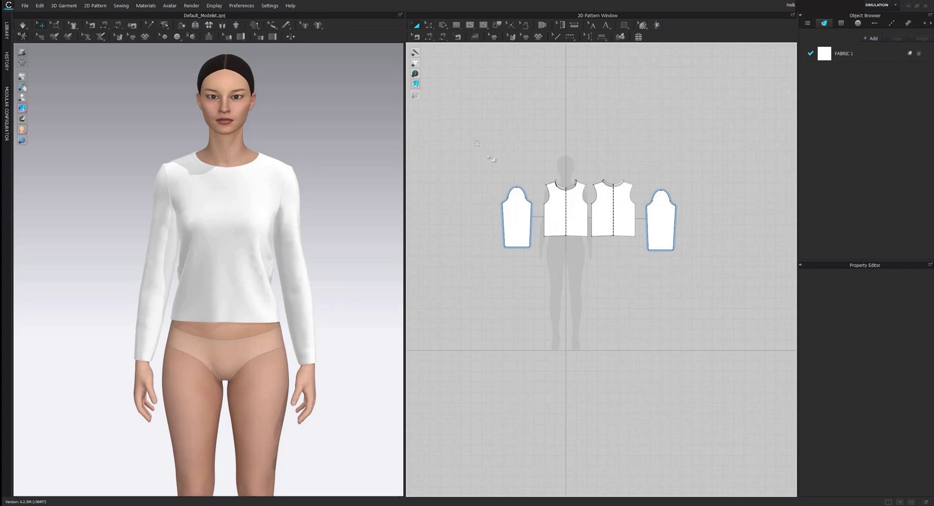
{"action": "left_click_drag", "start_coordinate": [475, 141], "coordinate": [723, 286]}
{"action": "scroll", "coordinate": [903, 385], "scroll_direction": "down", "scroll_amount": 2}
{"action": "scroll", "coordinate": [897, 397], "scroll_direction": "down", "scroll_amount": 2}
{"action": "left_click", "coordinate": [899, 444]}
{"action": "key", "text": "Return"}
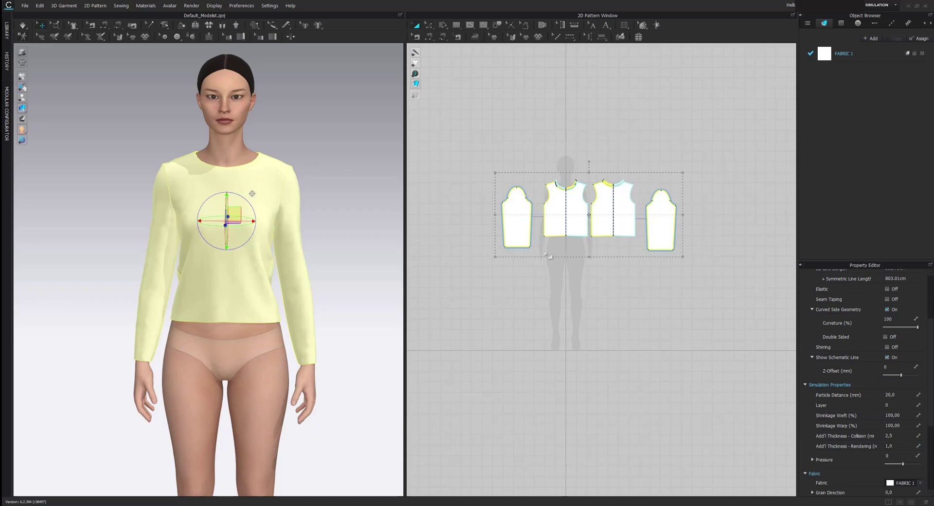
- Set the front and back neckband pieces' rendering thickness to 2
{"action": "left_click", "coordinate": [546, 254]}
{"action": "scroll", "coordinate": [551, 200], "scroll_direction": "up", "scroll_amount": 2}
{"action": "left_click", "coordinate": [583, 182]}
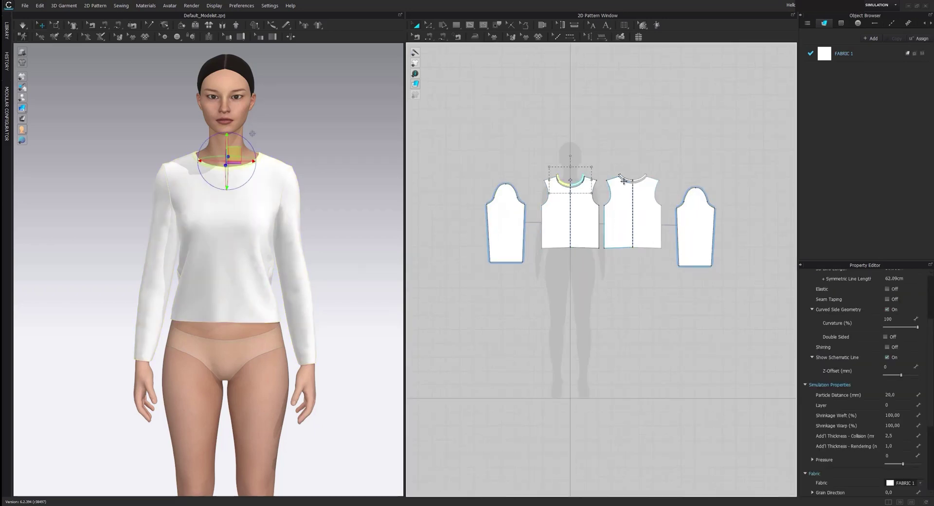
{"action": "left_click", "coordinate": [630, 180], "text": "shift"}
{"action": "double_click", "coordinate": [894, 446]}
{"action": "key", "text": "Return"}
{"action": "key", "text": "Escape"}
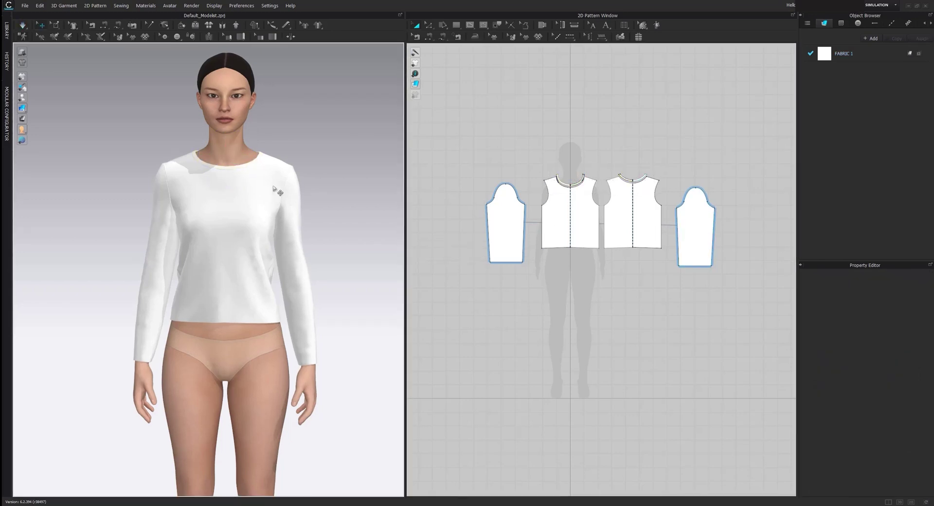
{"action": "scroll", "coordinate": [282, 197], "scroll_direction": "up", "scroll_amount": 2}
{"action": "scroll", "coordinate": [292, 198], "scroll_direction": "up", "scroll_amount": 3}
{"action": "scroll", "coordinate": [302, 198], "scroll_direction": "up", "scroll_amount": 3}
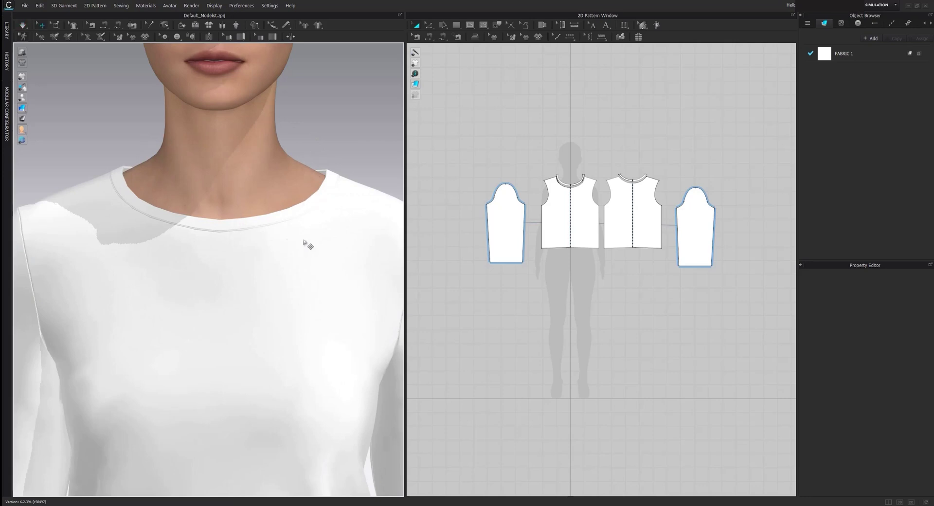
{"action": "scroll", "coordinate": [307, 245], "scroll_direction": "down", "scroll_amount": 4}
{"action": "scroll", "coordinate": [287, 292], "scroll_direction": "down", "scroll_amount": 2}
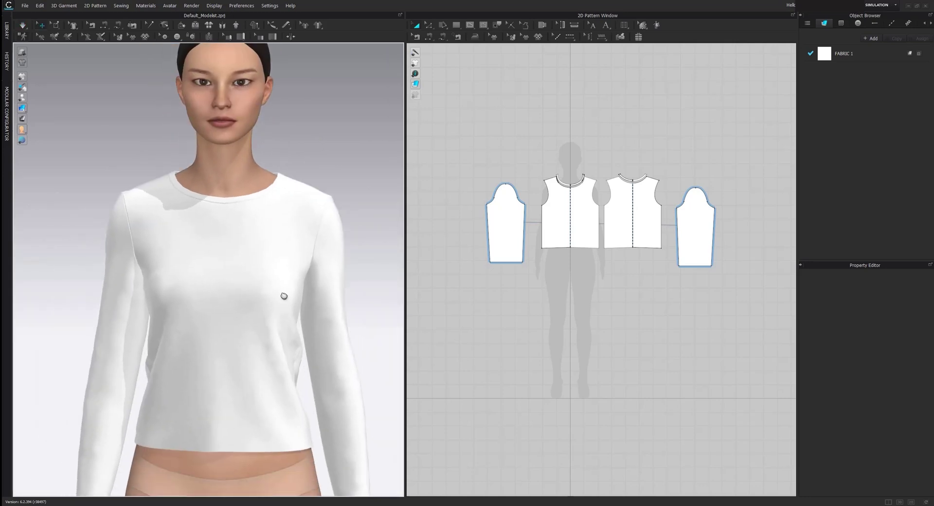
{"action": "scroll", "coordinate": [281, 390], "scroll_direction": "down", "scroll_amount": 1}
{"action": "scroll", "coordinate": [284, 351], "scroll_direction": "down", "scroll_amount": 1}
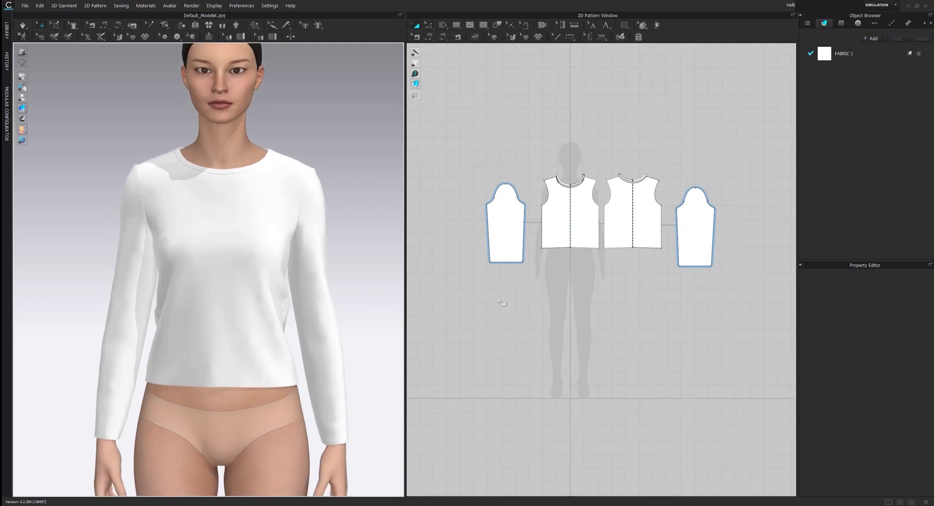
- Raise the front bodice's hem centre point to straighten the hem
{"action": "key", "text": "z"}
{"action": "left_click", "coordinate": [572, 248]}
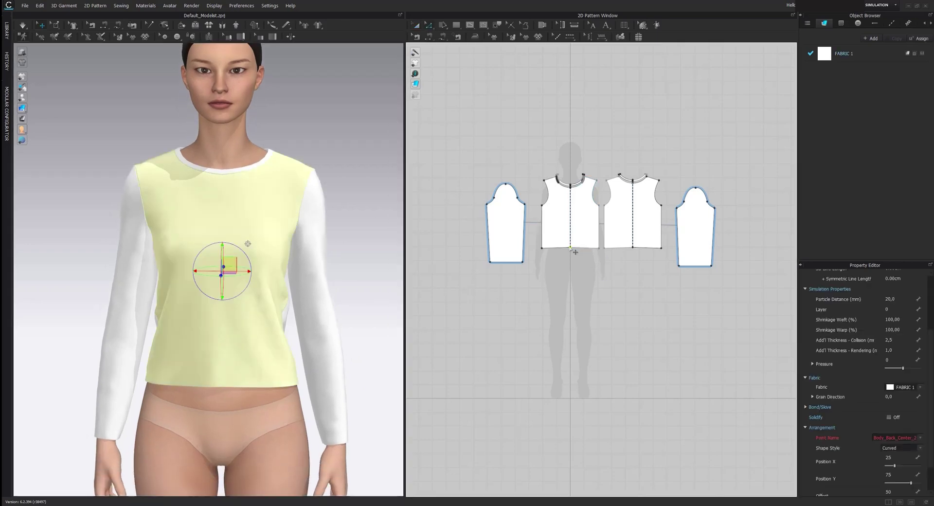
{"action": "left_click_drag", "start_coordinate": [571, 249], "coordinate": [572, 250]}
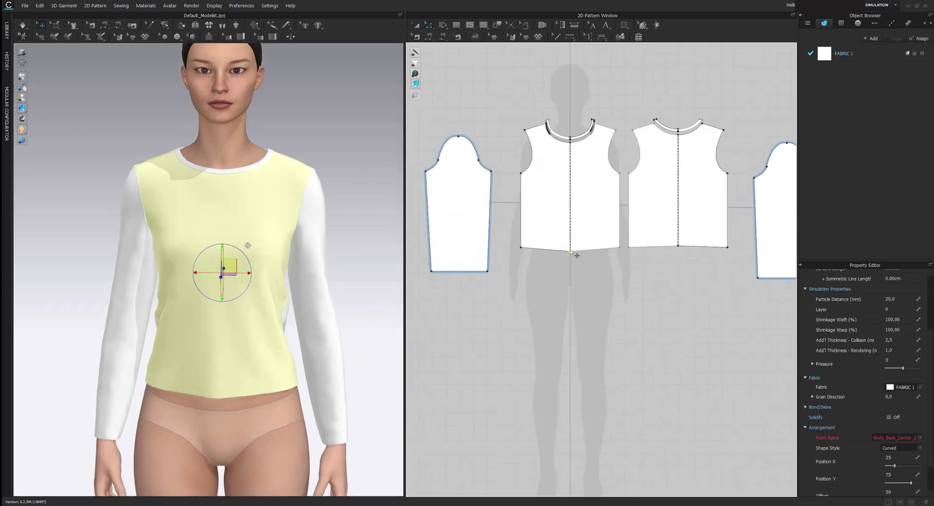
{"action": "left_click_drag", "start_coordinate": [574, 252], "coordinate": [572, 248]}
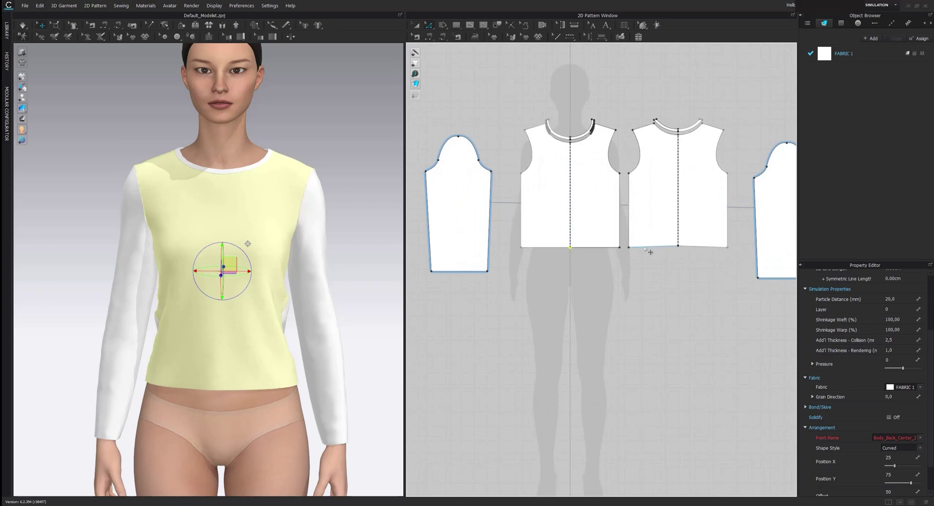
{"action": "left_click", "coordinate": [682, 254]}
- Set Particle Distance to 5 mm on all pattern pieces and let the shirt settle
{"action": "scroll", "coordinate": [685, 277], "scroll_direction": "down", "scroll_amount": 5}
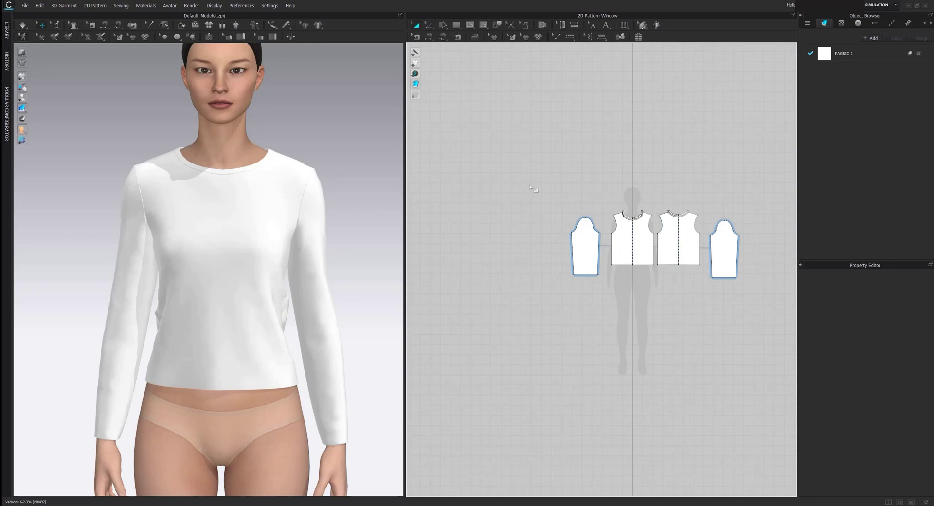
{"action": "mouse_move", "coordinate": [531, 185]}
{"action": "left_mouse_down"}
{"action": "mouse_move", "coordinate": [827, 341]}
{"action": "mouse_move", "coordinate": [820, 357]}
{"action": "left_mouse_up"}
{"action": "left_click", "coordinate": [908, 395]}
{"action": "type", "text": "5"}
{"action": "key", "text": "Return"}
{"action": "left_click", "coordinate": [506, 142]}
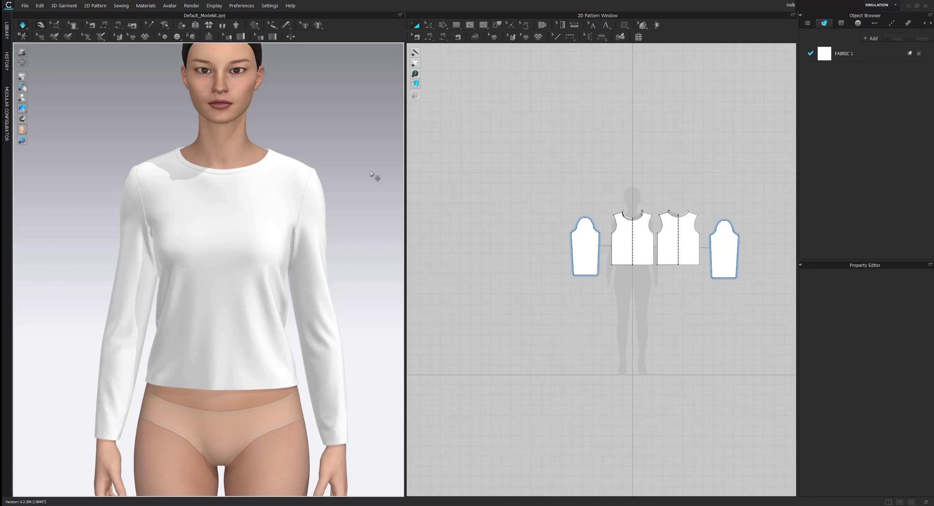
{"action": "key", "text": "q"}
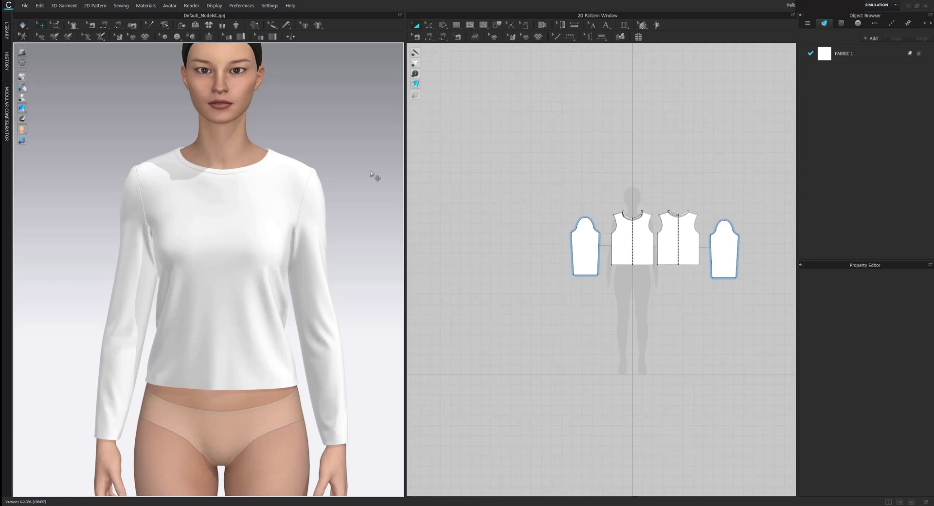